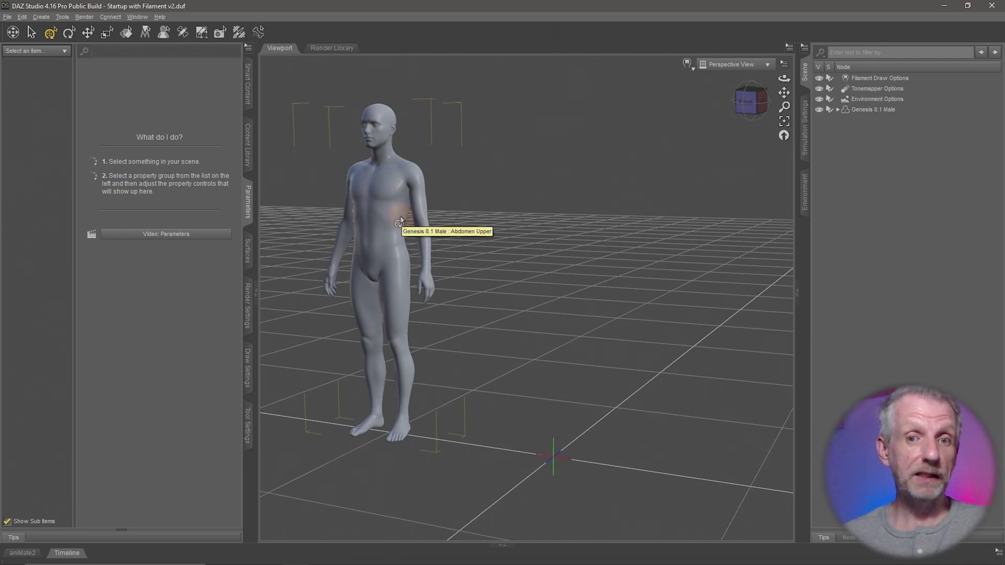
Create a sphere primitive at World Center, Y Positive, with 1 m diameter, 12 segments and 24 sides, and frame it in the view
left_click(47, 16)
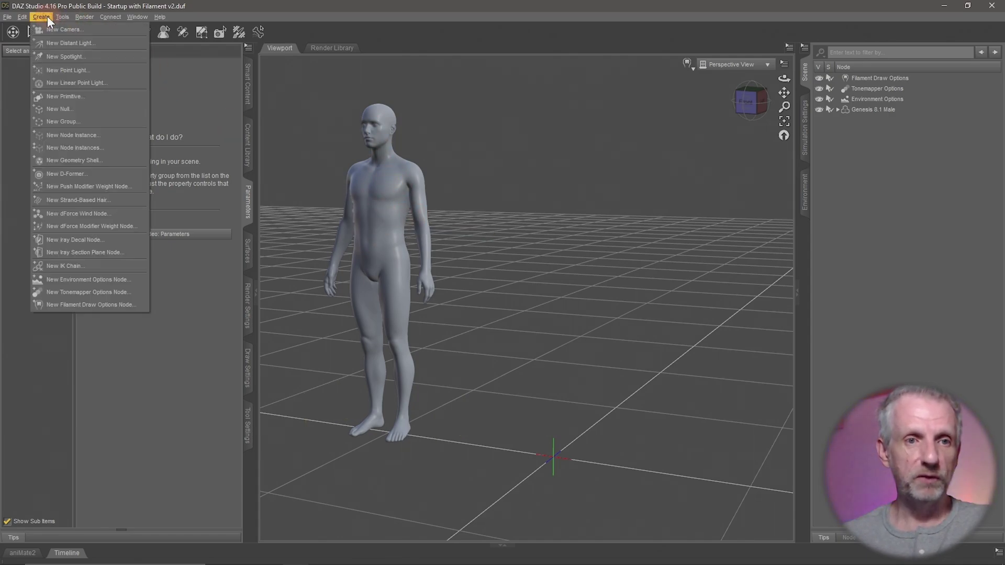
left_click(74, 95)
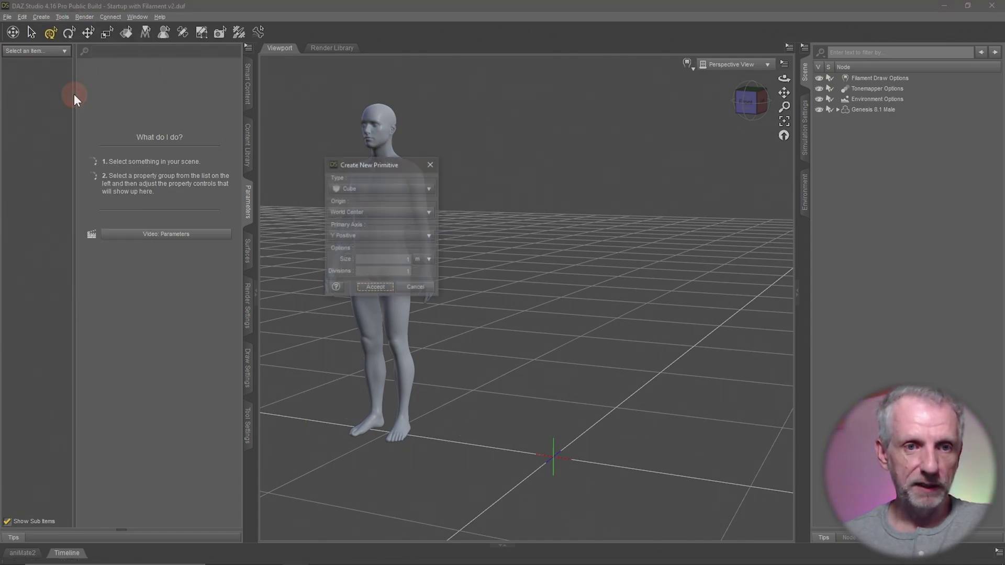
left_click(365, 188)
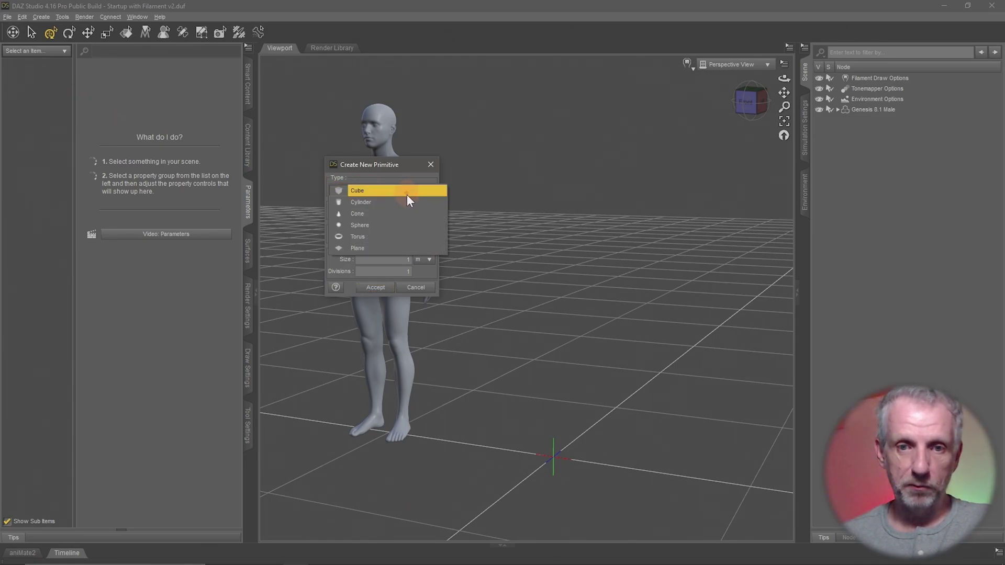
left_click(400, 223)
left_click(378, 300)
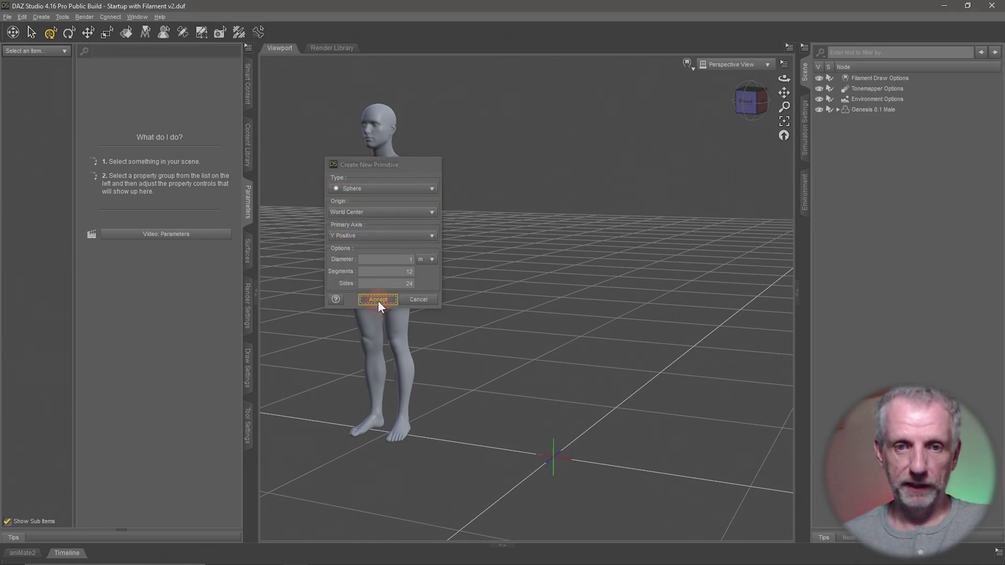
left_click(569, 413)
key("ctrl+f")
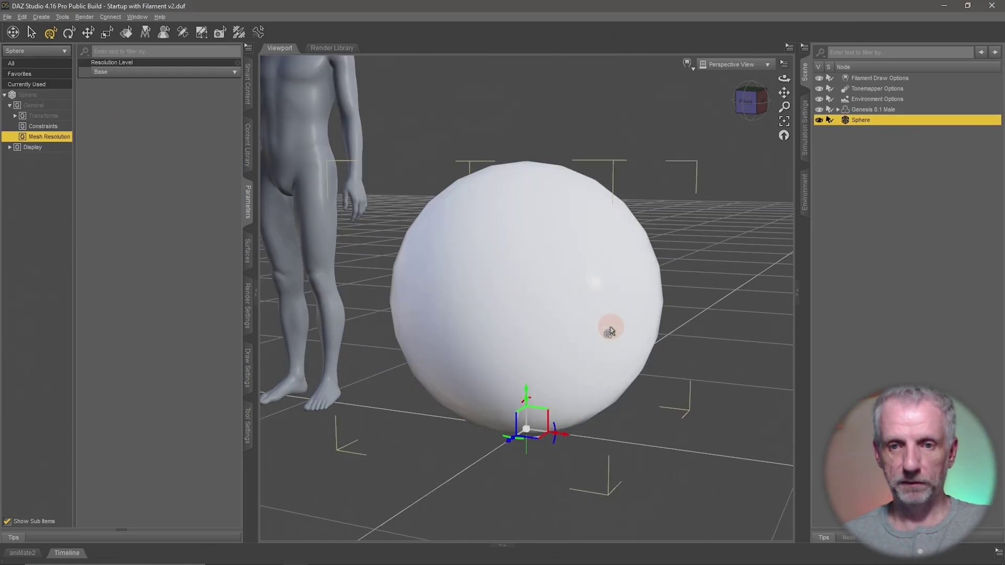
Set the viewport draw style to Wire Shaded to display the mesh lines of the sphere
mouse_move(606, 329)
left_mouse_down("alt")
mouse_move(610, 314)
mouse_move(610, 326)
mouse_move(602, 321)
mouse_move(613, 323)
left_mouse_up("alt")
scroll(613, 324, "up", 3)
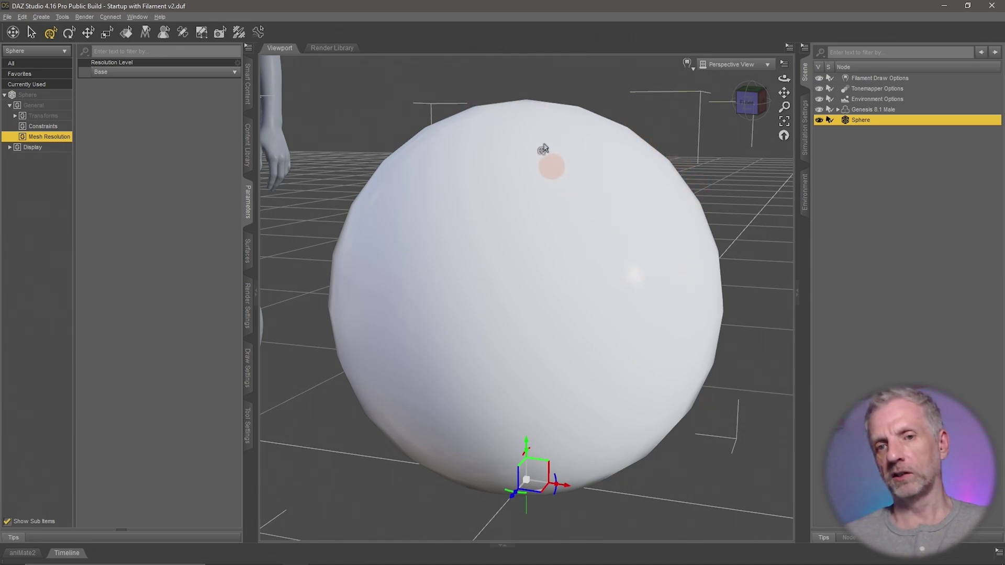
scroll(414, 190, "down", 10)
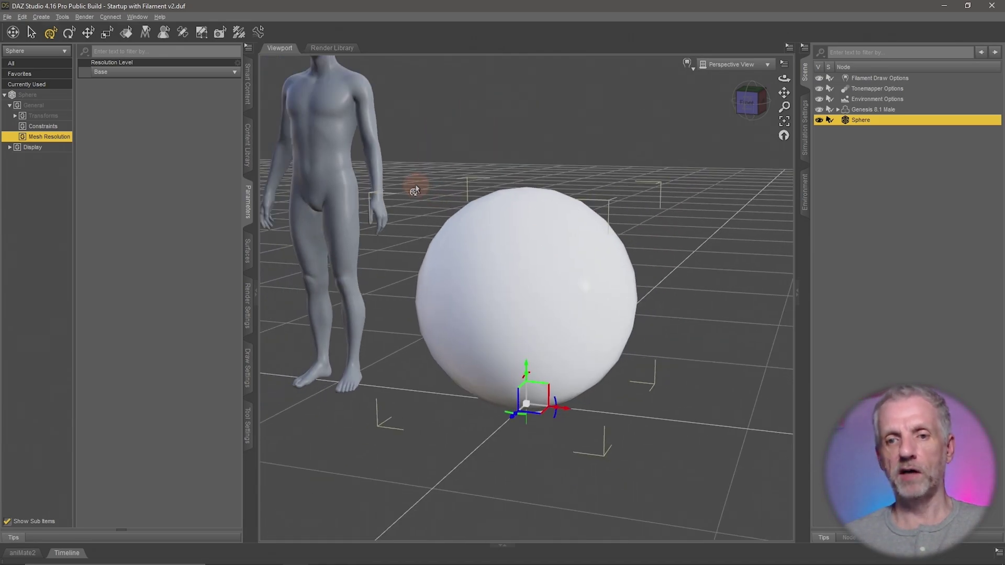
scroll(415, 190, "up", 10)
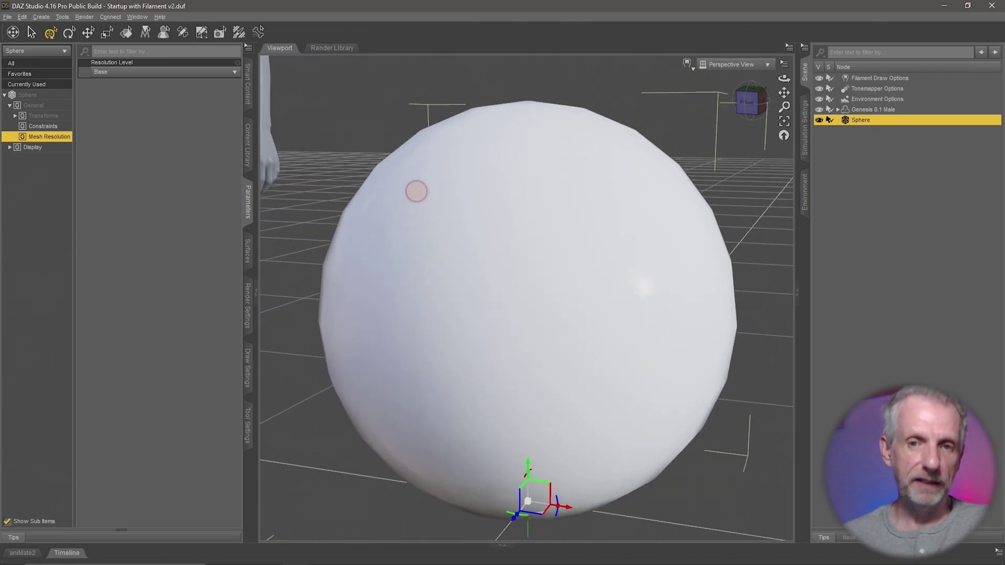
scroll(416, 191, "up", 3)
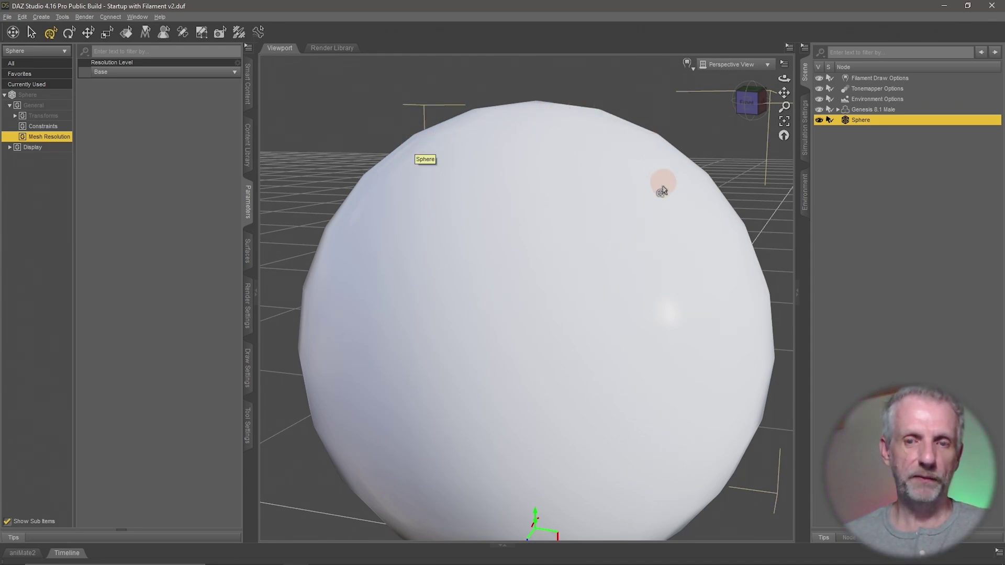
left_click(686, 65)
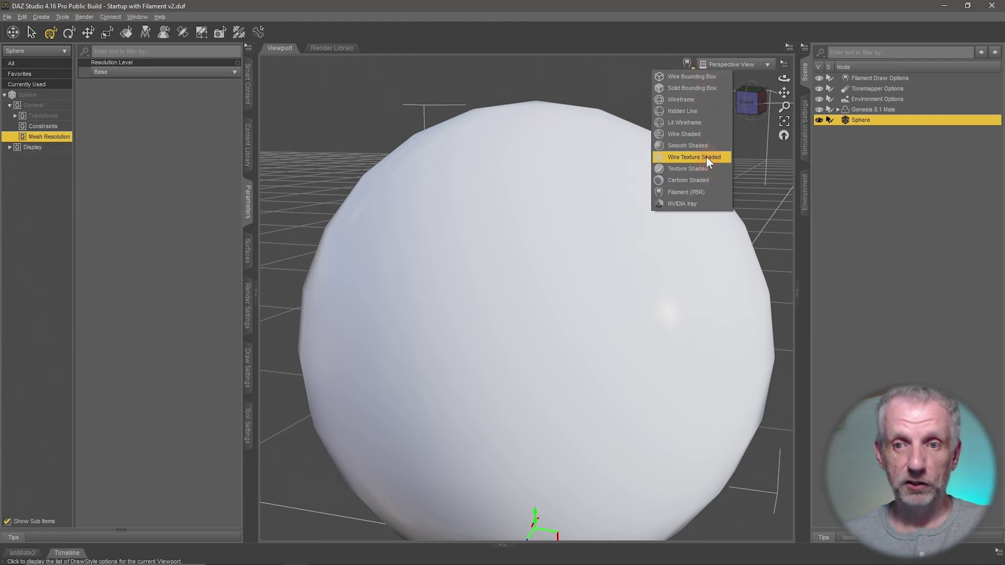
left_click(706, 134)
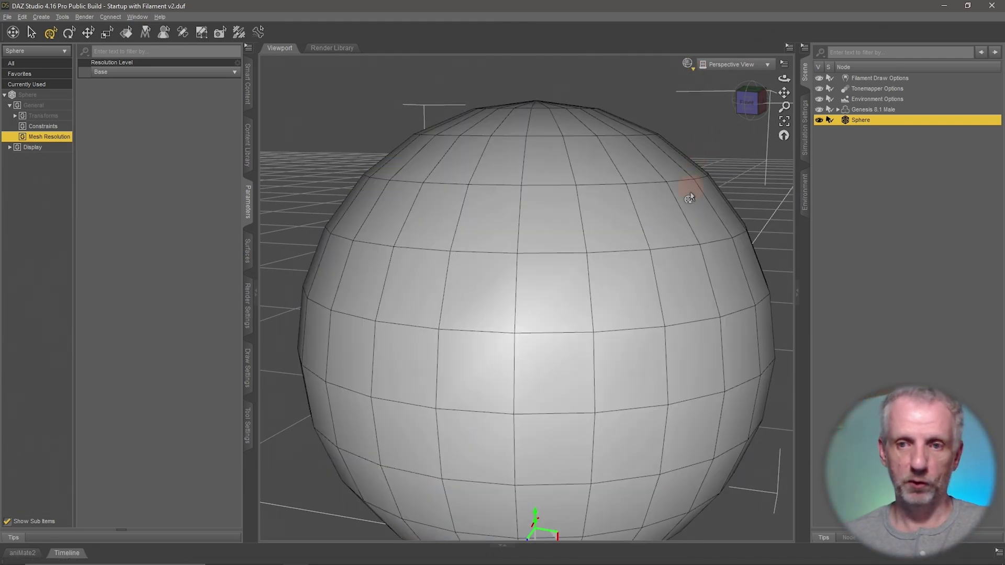
Examine the sphere's polygons from several angles and compare its mesh density with that of the Genesis 8.1 Male figure
left_click_drag(594, 284, 549, 249, "alt")
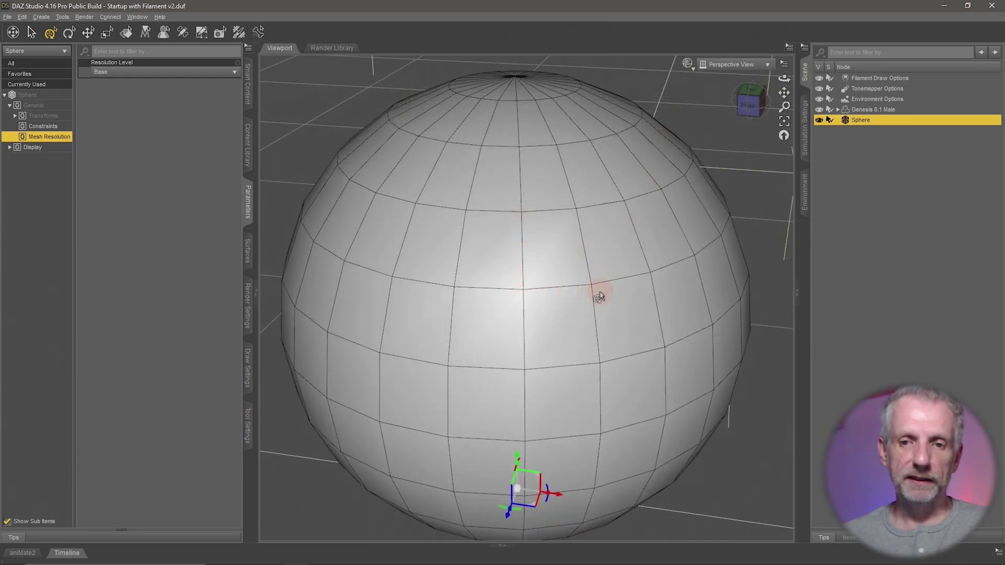
left_click_drag(536, 303, 580, 270, "alt")
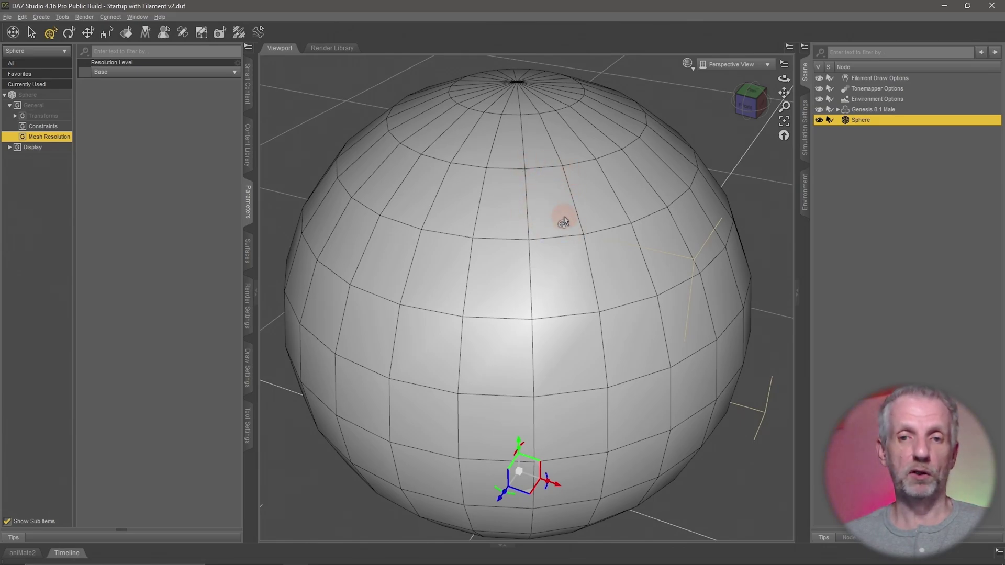
left_click_drag(563, 222, 481, 206, "alt")
scroll(534, 215, "down", 5)
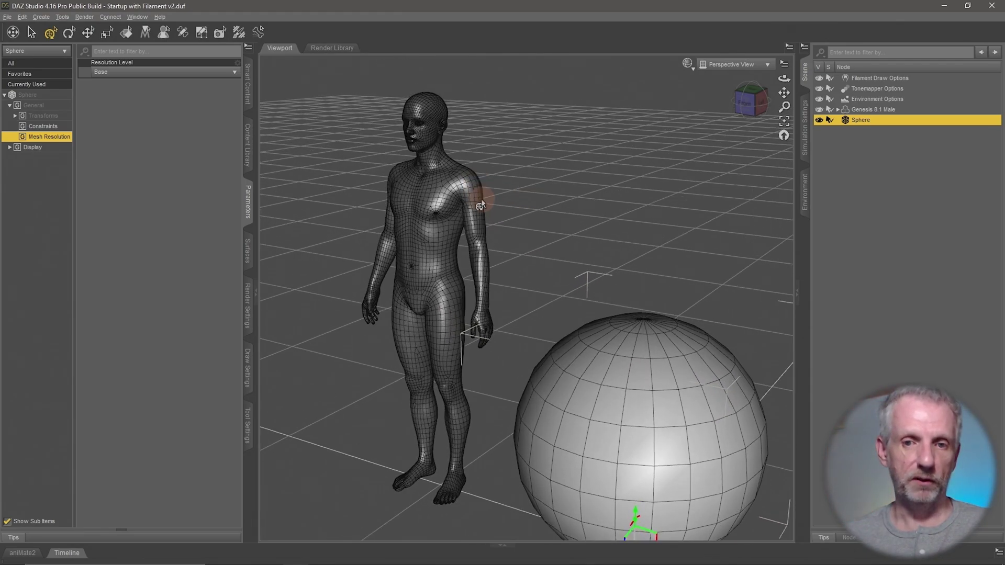
scroll(481, 206, "up", 6)
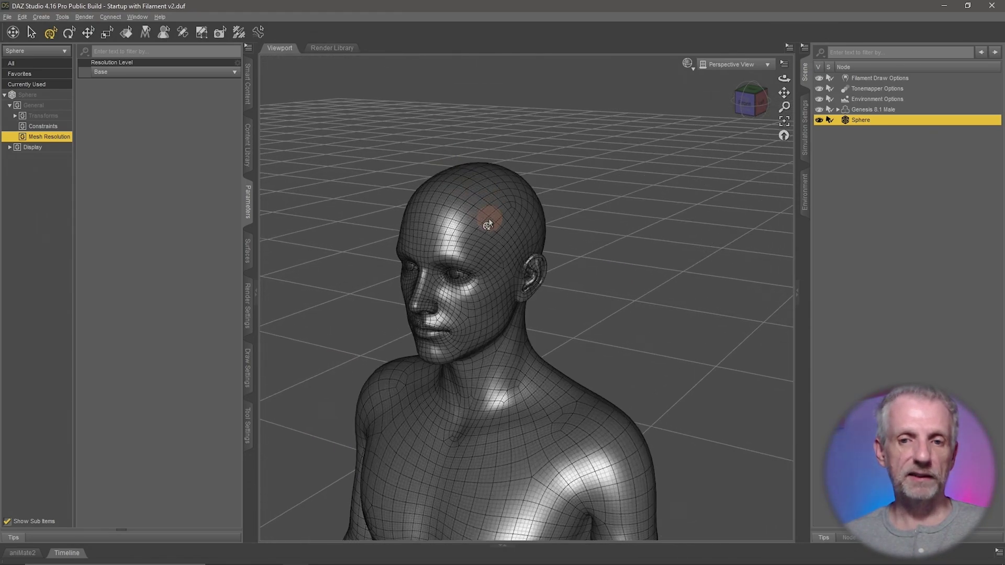
scroll(487, 224, "up", 5)
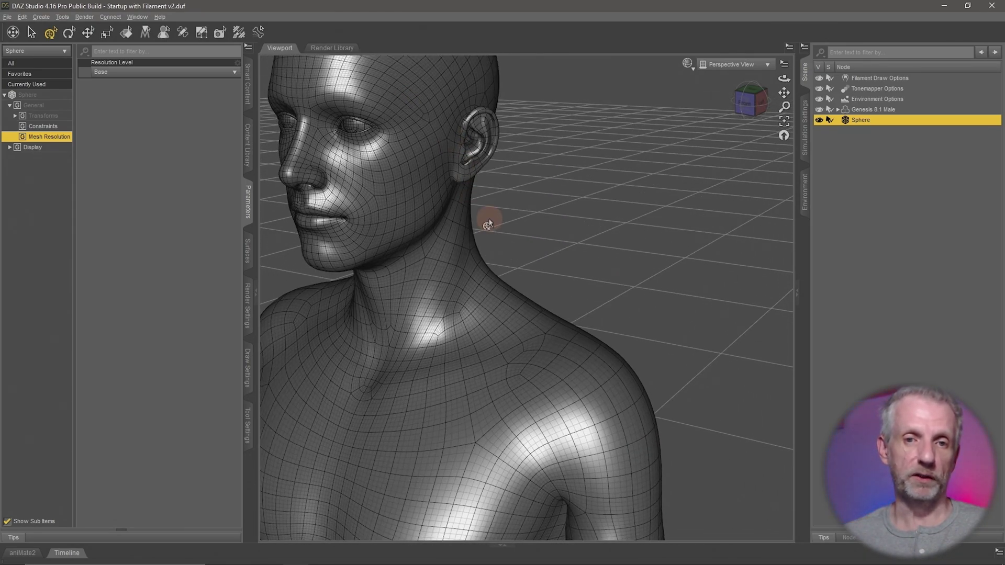
scroll(487, 224, "down", 8)
left_click_drag(478, 224, 632, 237, "alt")
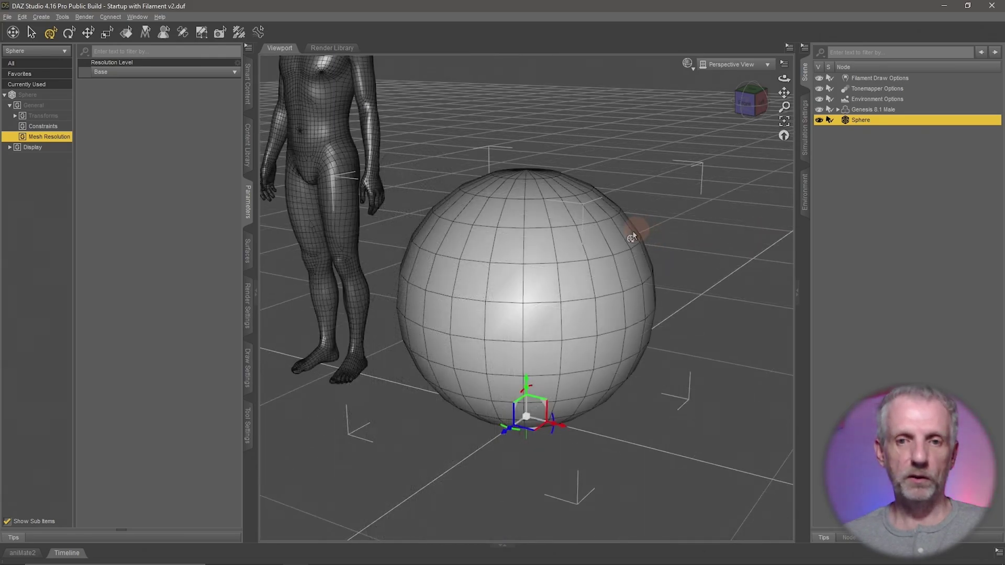
scroll(608, 229, "up", 5)
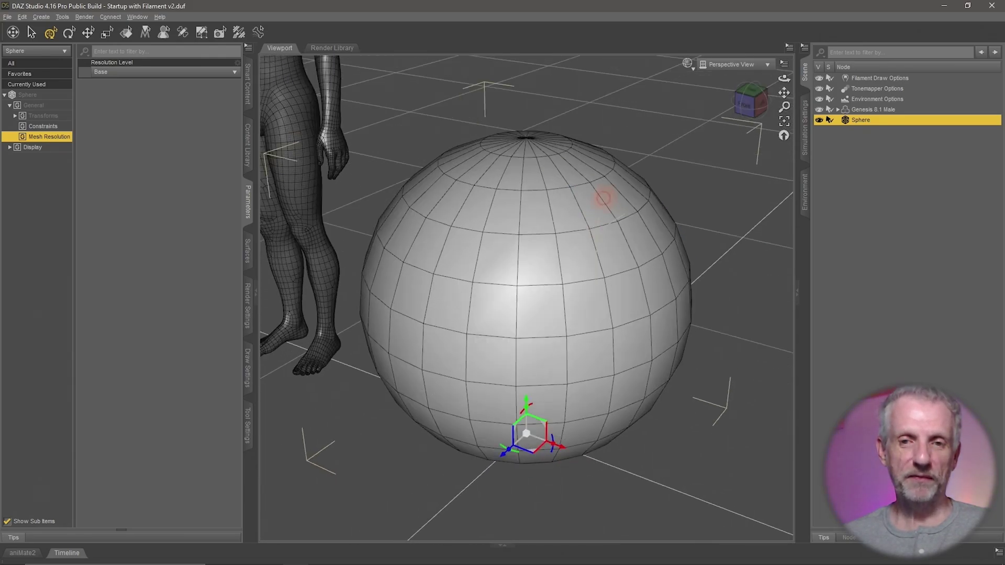
left_click_drag(603, 191, 599, 205, "alt")
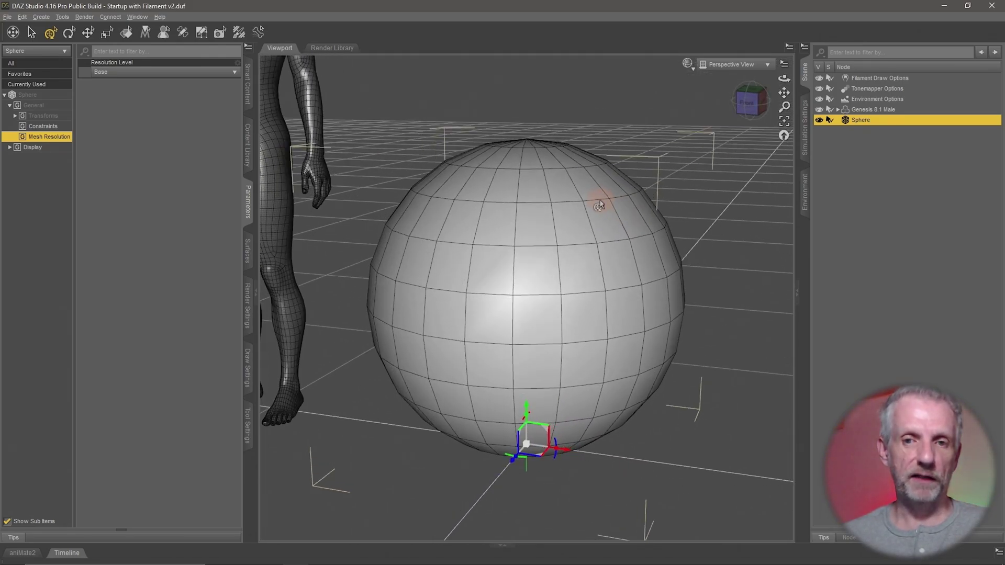
scroll(599, 206, "up", 3)
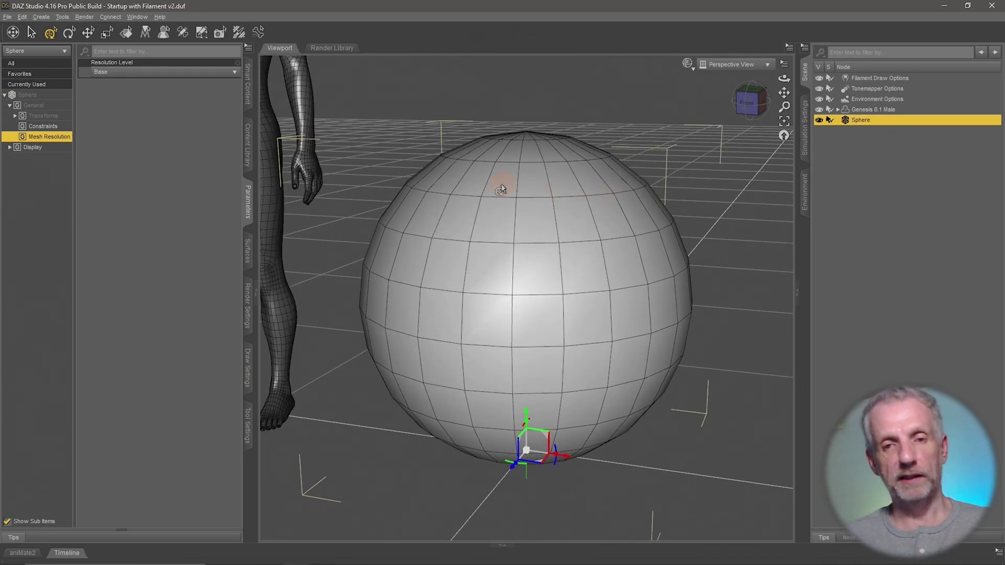
scroll(523, 191, "up", 4)
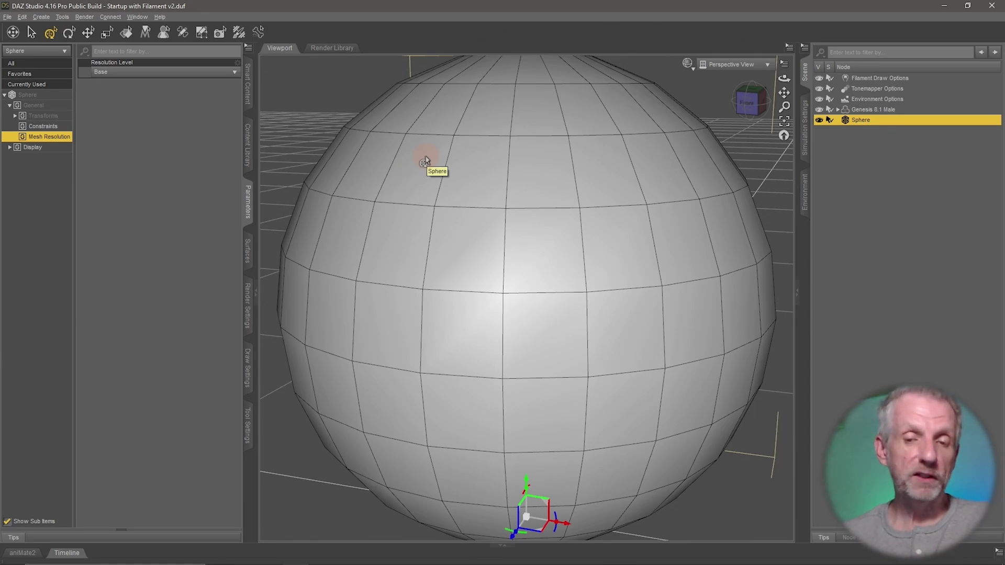
mouse_move(439, 179)
left_mouse_down("alt")
mouse_move(419, 166)
mouse_move(424, 178)
left_mouse_up("alt")
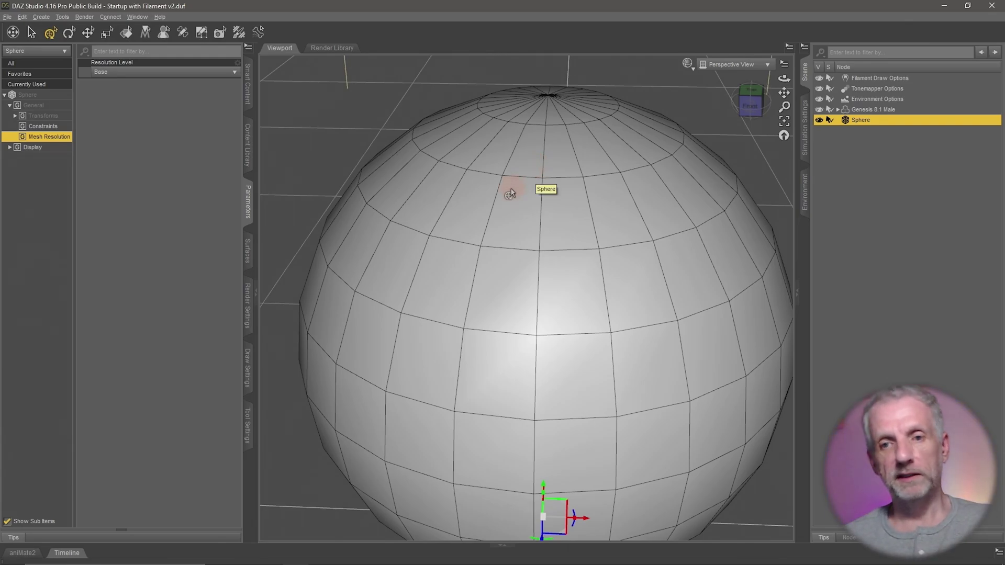
left_click(42, 16)
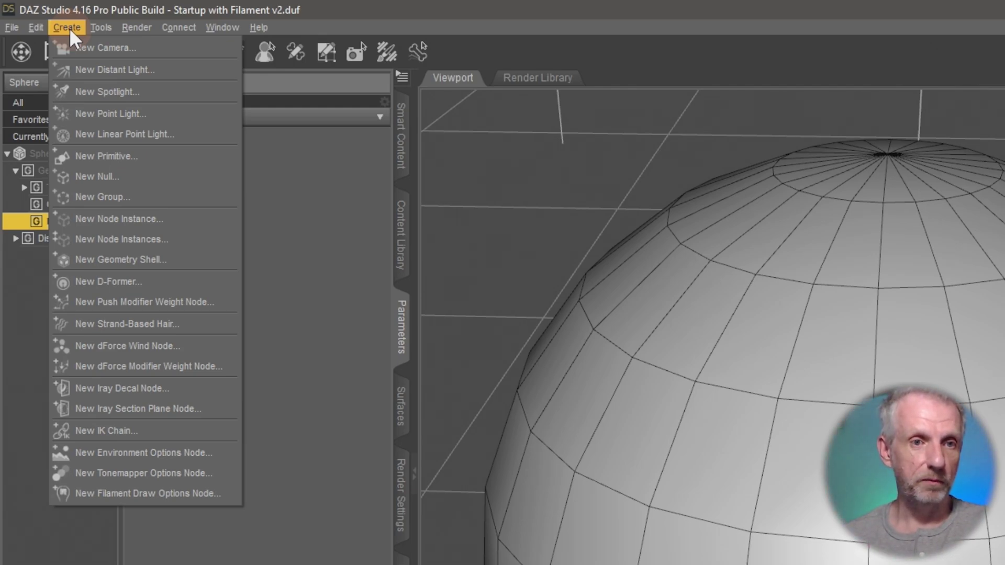
mouse_move(35, 27)
mouse_move(112, 160)
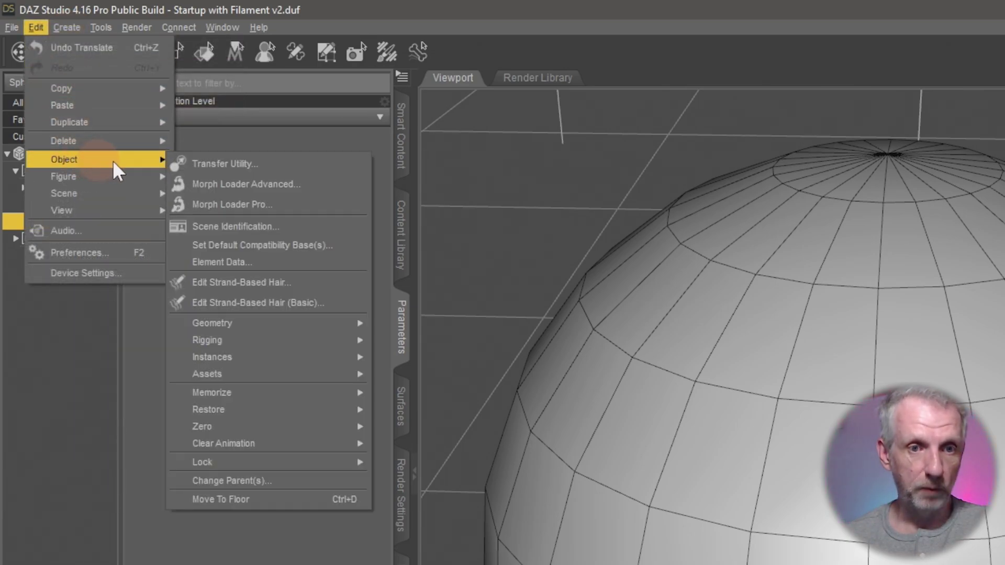
mouse_move(287, 325)
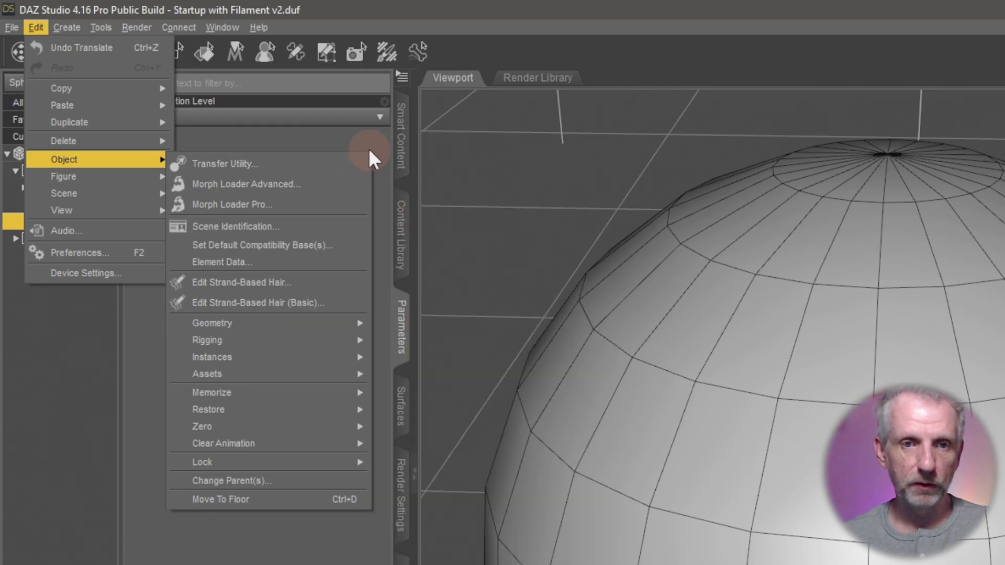
Check which Resolution Level options are available in the sphere's Mesh Resolution parameters
left_click(403, 320)
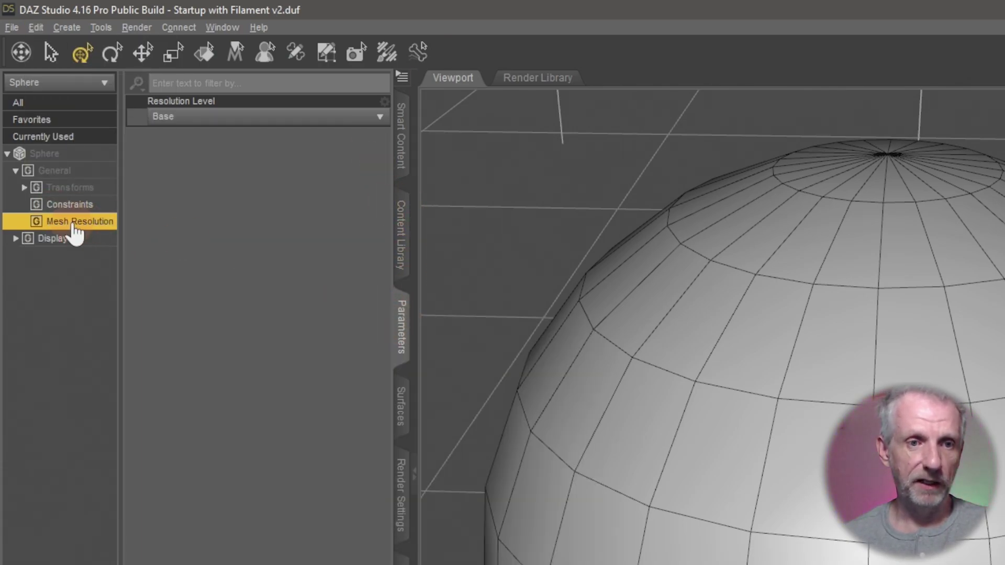
left_click(225, 126)
left_click(190, 134)
left_click(207, 118)
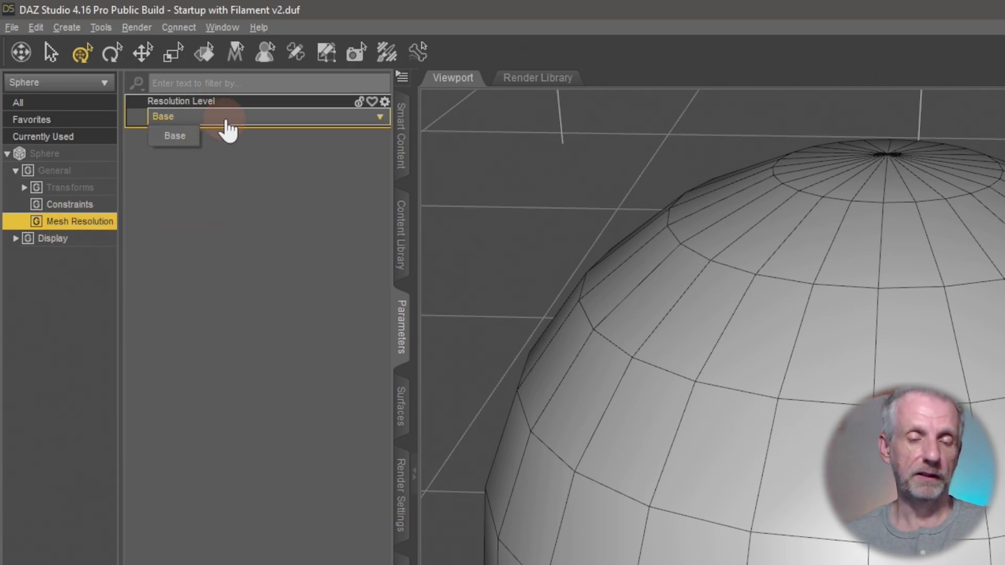
left_click(223, 139)
left_click(226, 144)
Convert the sphere's geometry to SubD
left_click(38, 28)
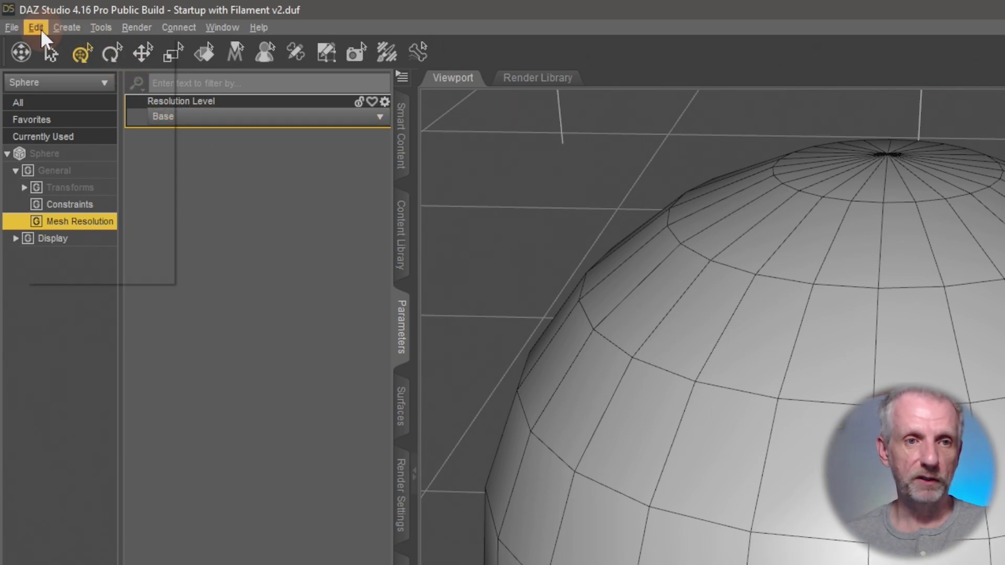
left_click(312, 240)
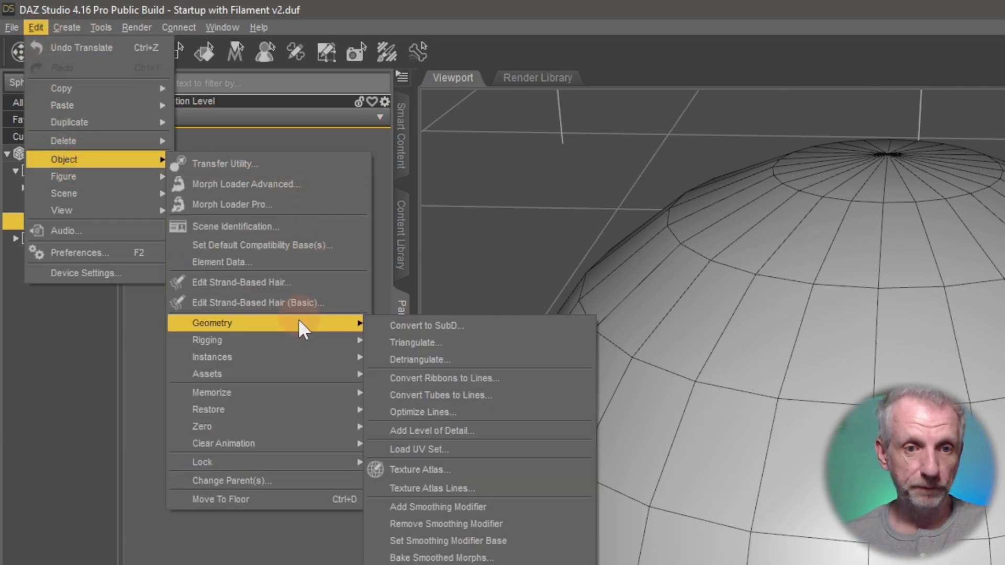
left_click(473, 327)
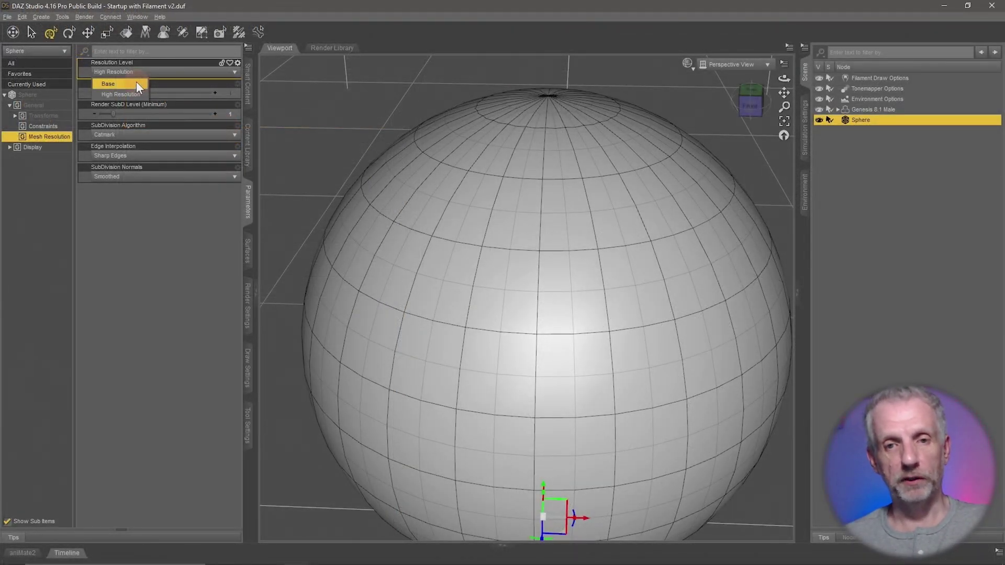
Switch the sphere's Resolution Level to Base for comparison and return it to High Resolution
left_click(136, 82)
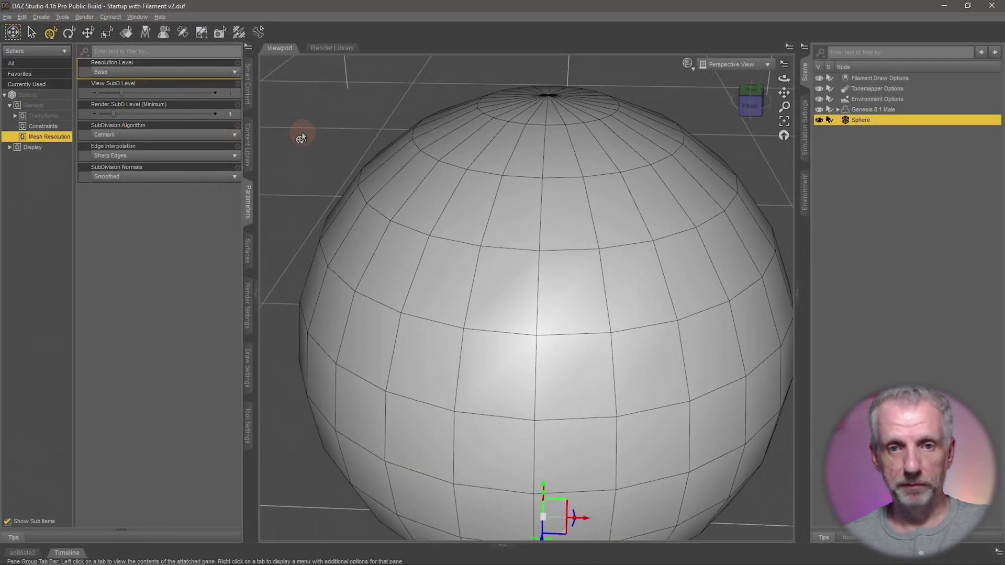
left_click_drag(402, 225, 397, 144, "alt")
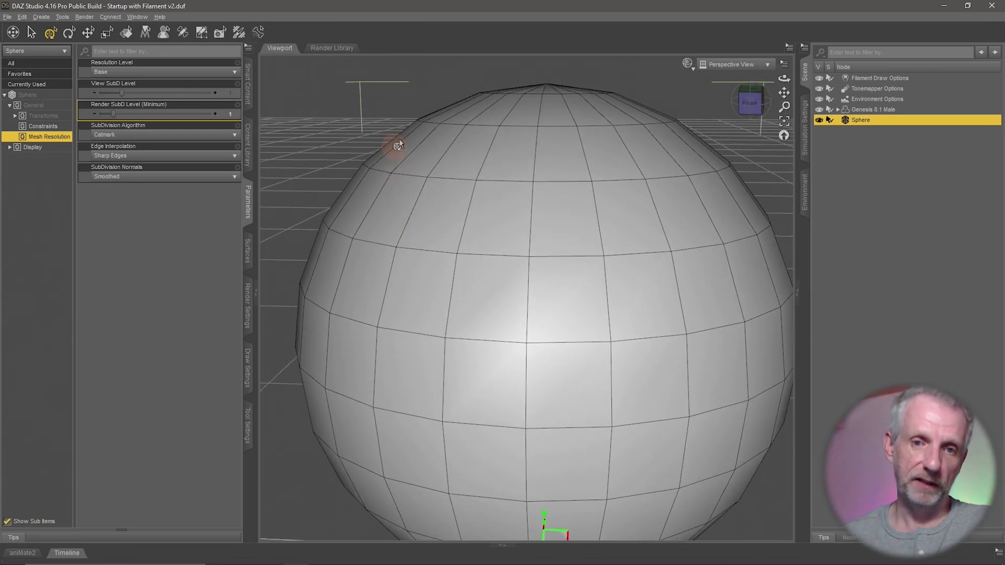
left_click(175, 73)
left_click(133, 96)
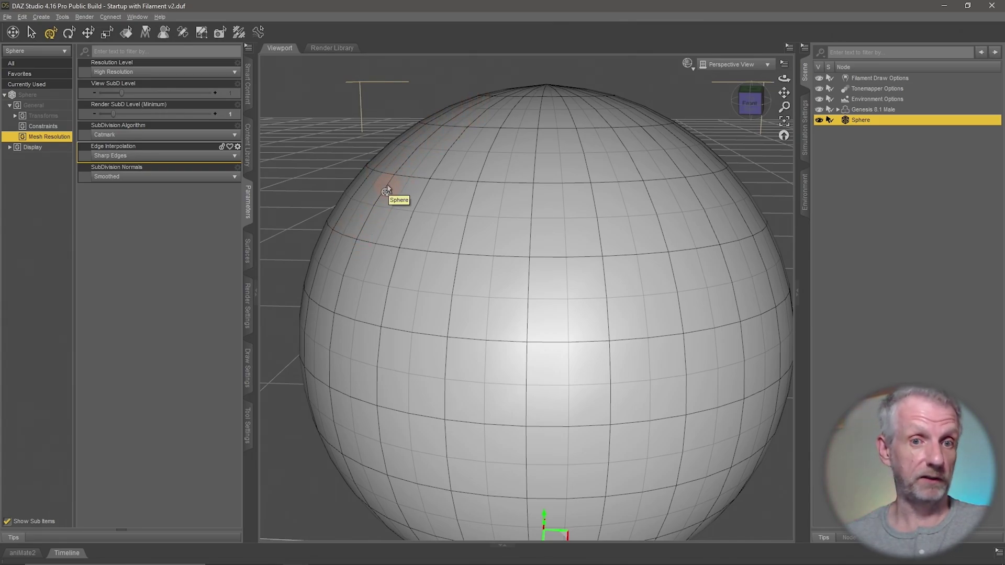
Set the sphere's View SubD Level to 2 and examine the denser mesh
scroll(386, 191, "up", 6)
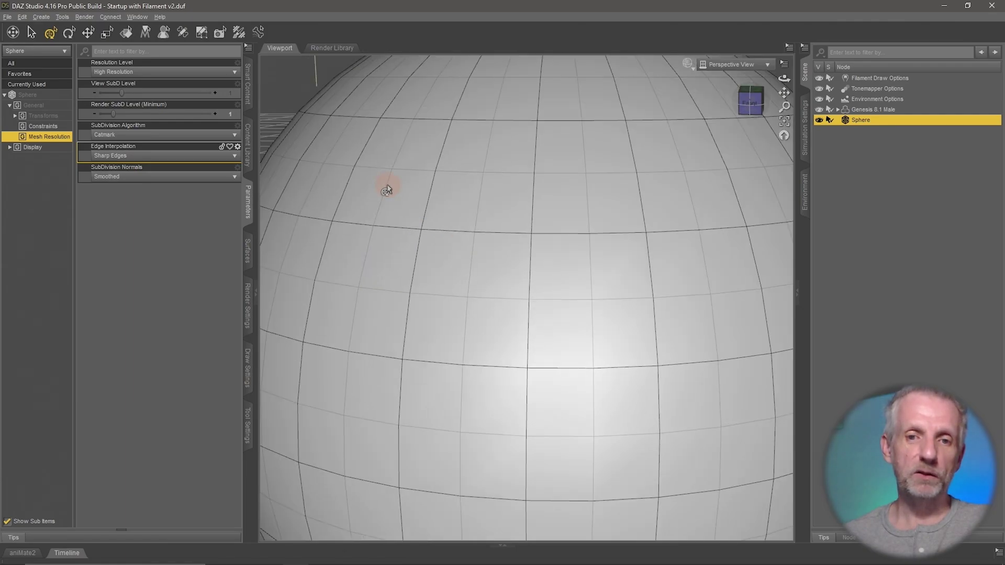
scroll(386, 191, "down", 2)
left_click(687, 63)
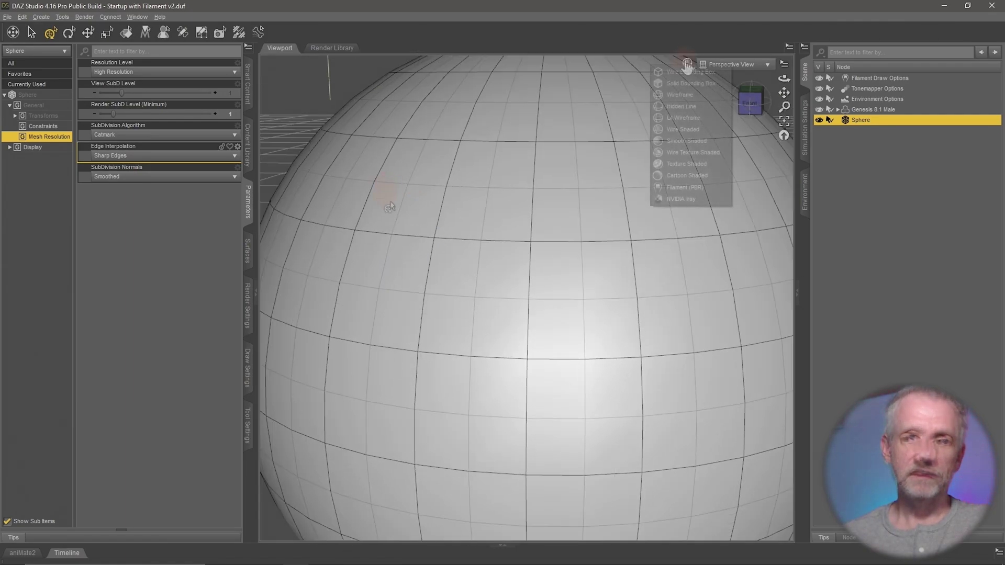
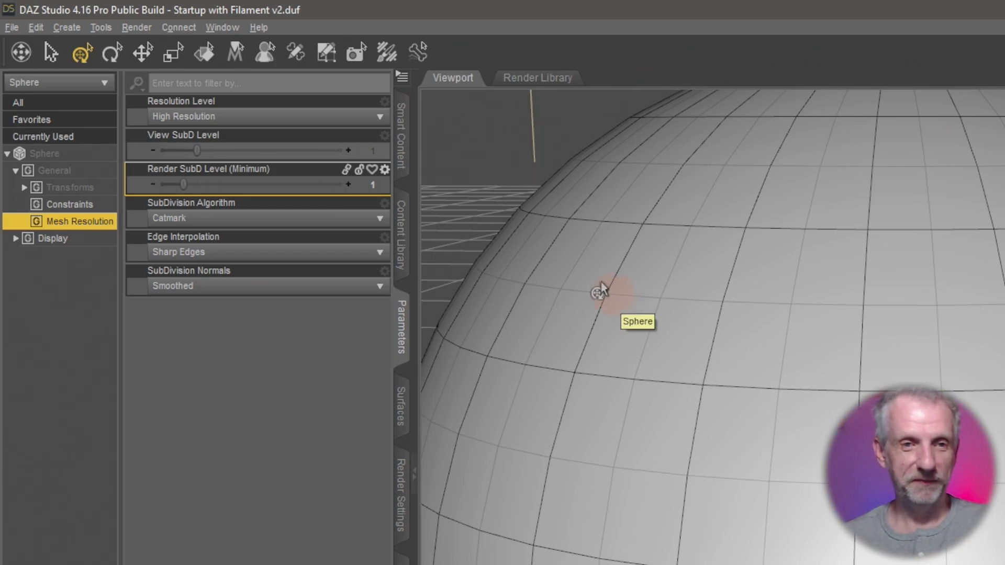
left_click(369, 150)
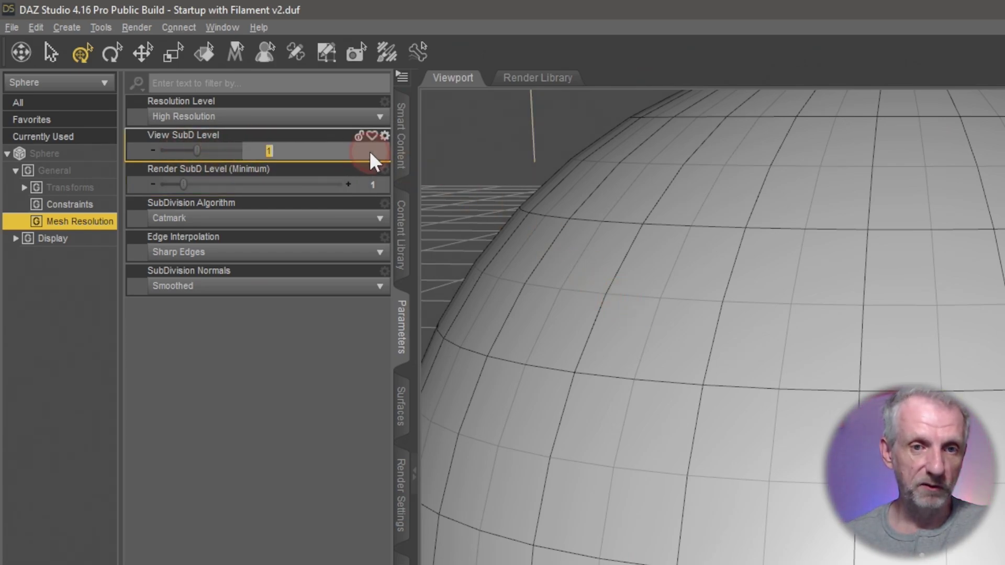
key("Return")
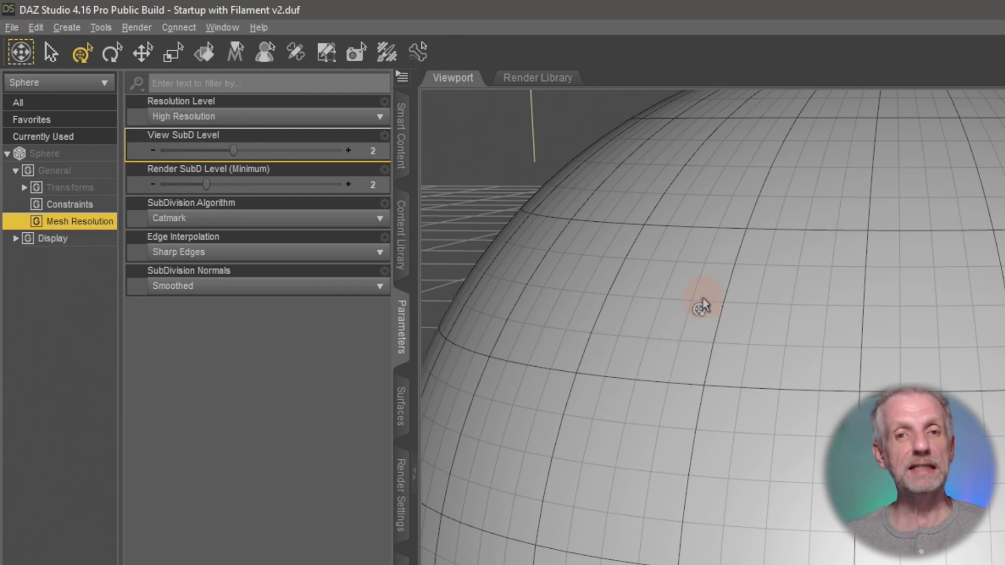
scroll(790, 386, "down", 10)
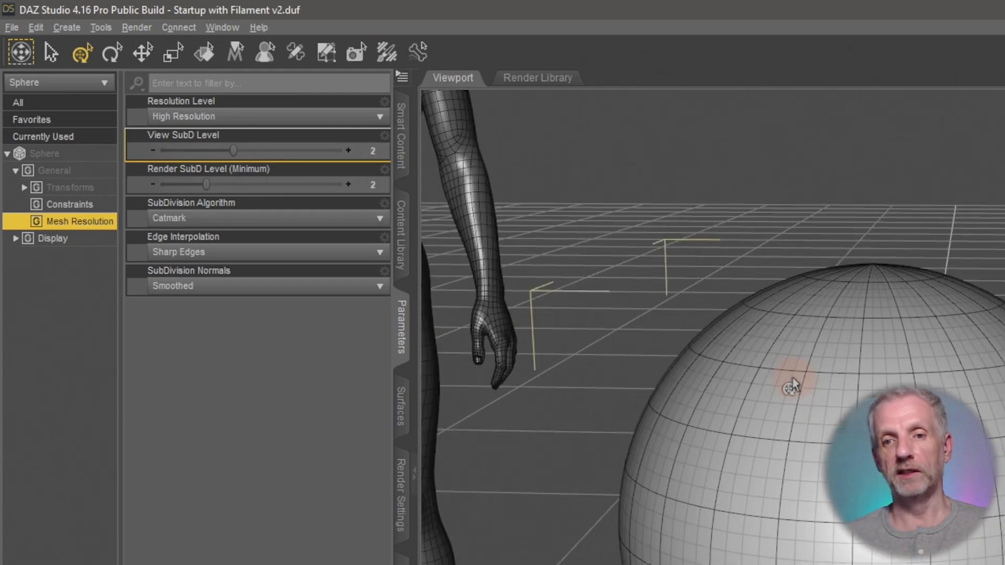
mouse_move(821, 407)
left_mouse_down()
mouse_move(828, 414)
mouse_move(832, 387)
mouse_move(816, 395)
left_mouse_up()
left_click(234, 152)
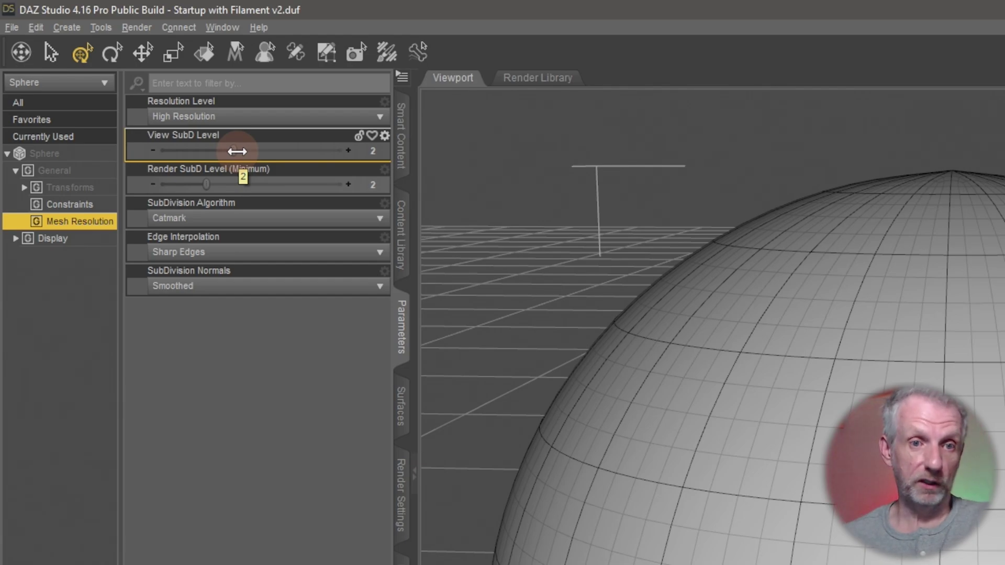
Compare the sphere's Base mesh with its level 2 subdivision, returning the Resolution Level to High Resolution
left_click(333, 116)
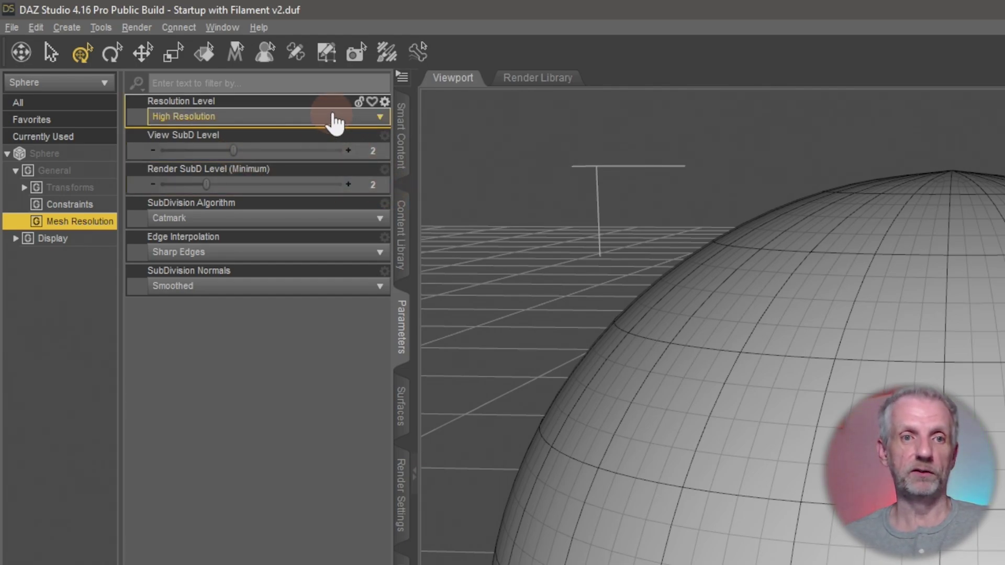
left_click(333, 117)
left_click(225, 136)
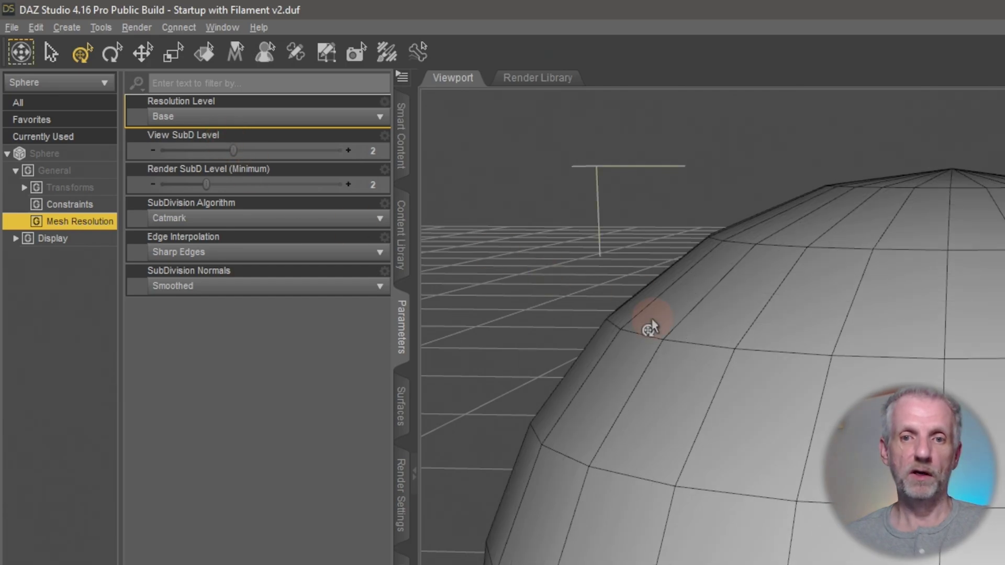
left_click_drag(828, 497, 790, 484, "alt")
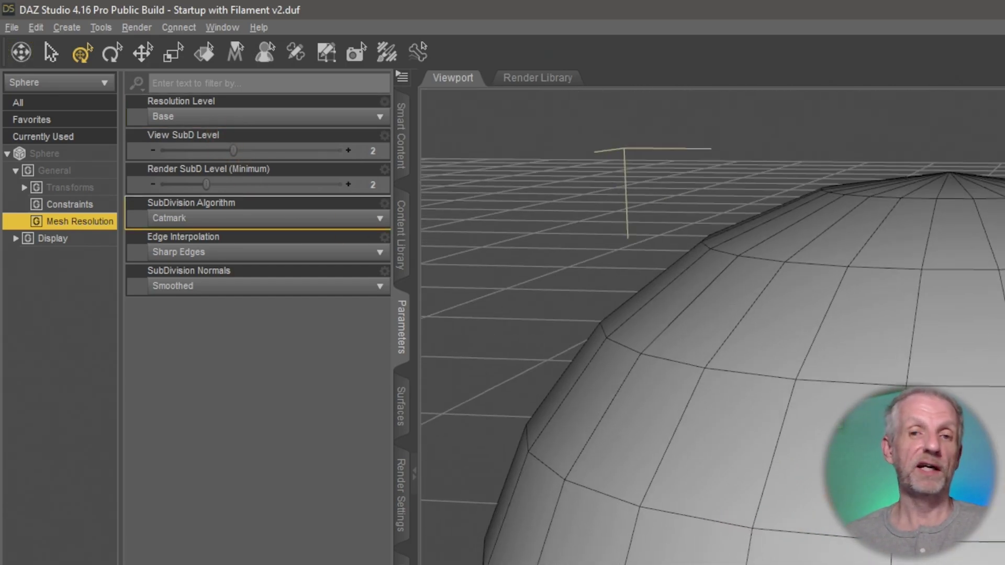
left_click_drag(579, 359, 529, 343, "alt")
left_click(319, 117)
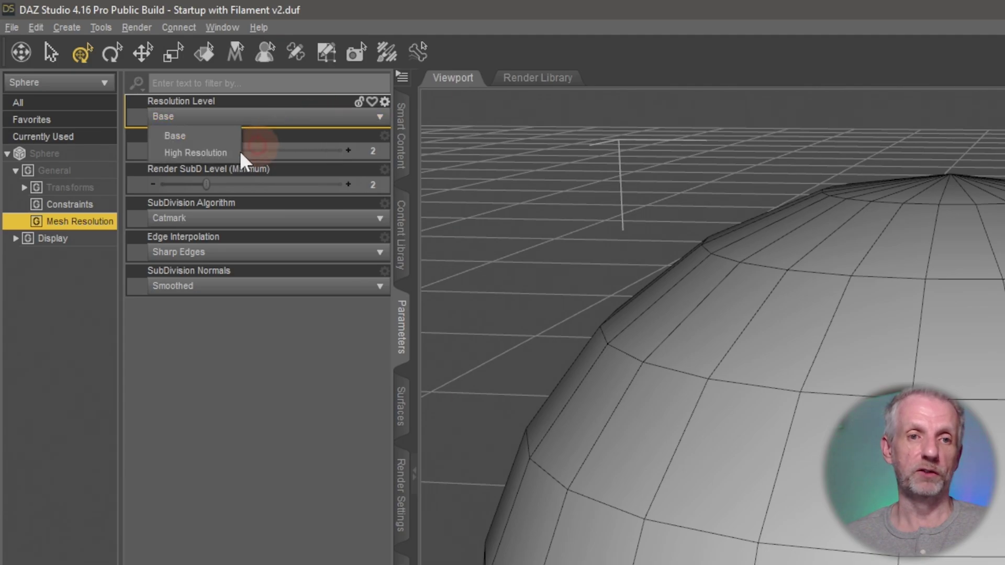
left_click(222, 152)
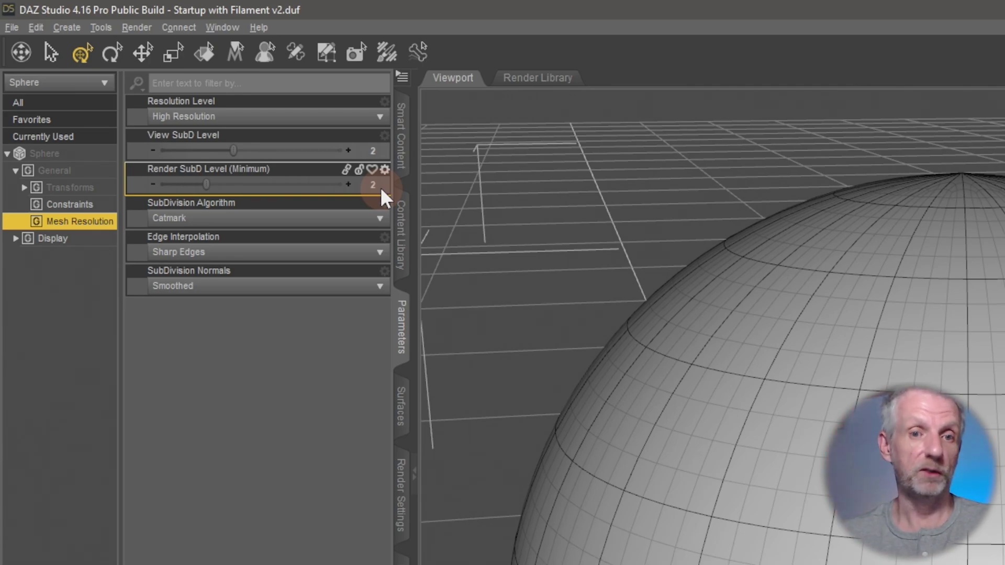
Check which SubDivision Algorithm options are available for the sphere
left_click(339, 223)
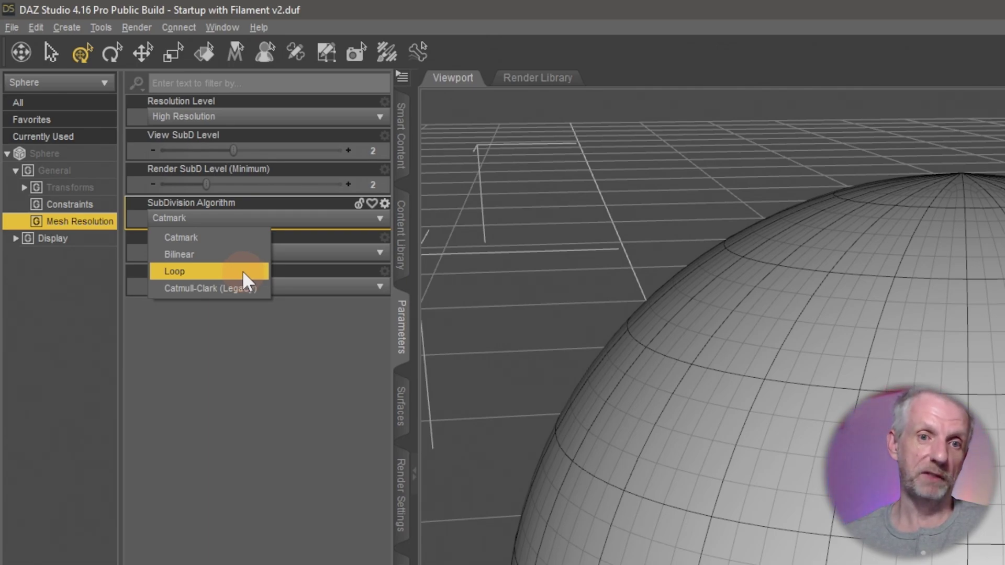
left_click(344, 315)
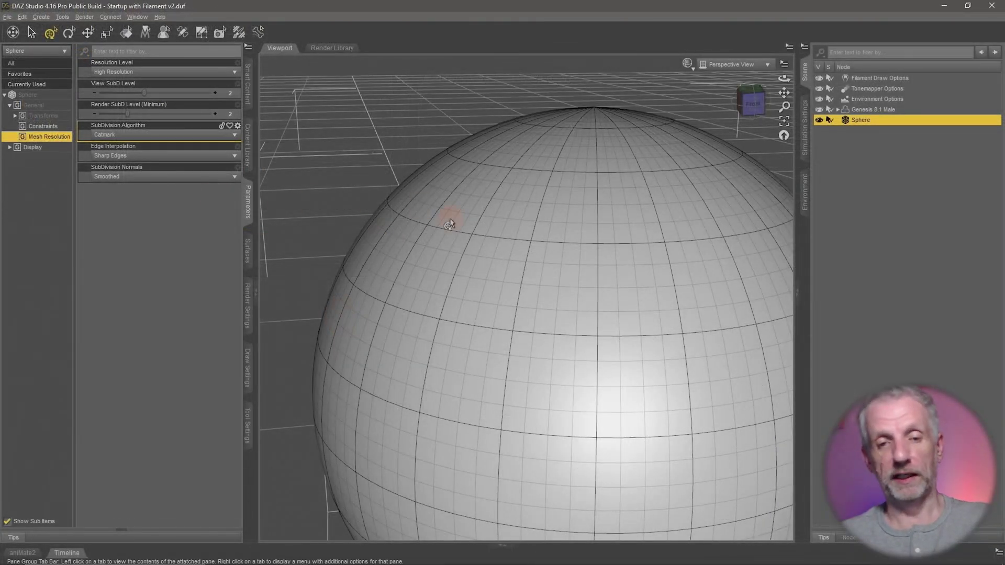
Move the sphere sideways along the X axis, away from the Genesis 8.1 Male figure
scroll(450, 219, "down", 10)
scroll(450, 215, "down", 10)
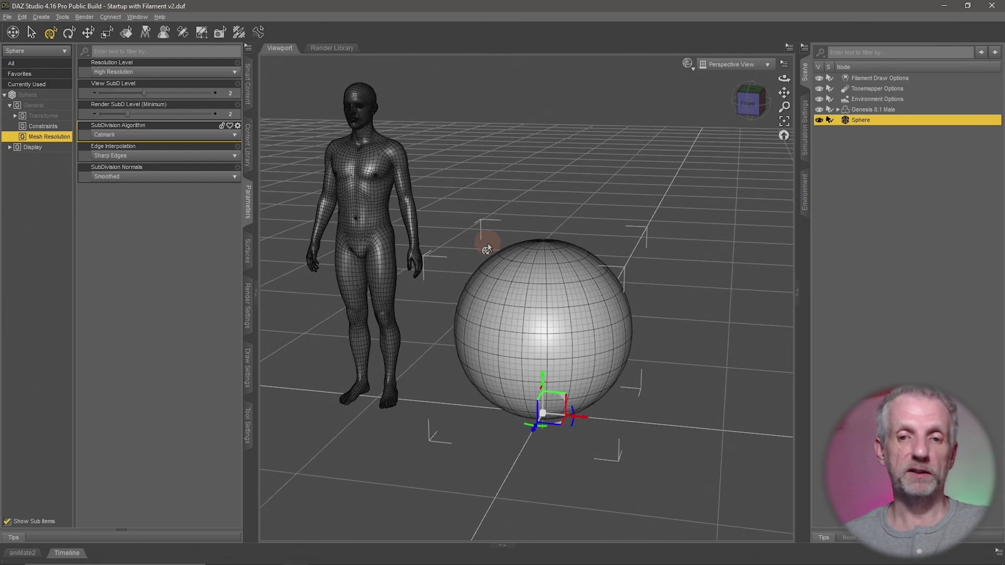
left_click_drag(426, 224, 489, 235, "alt")
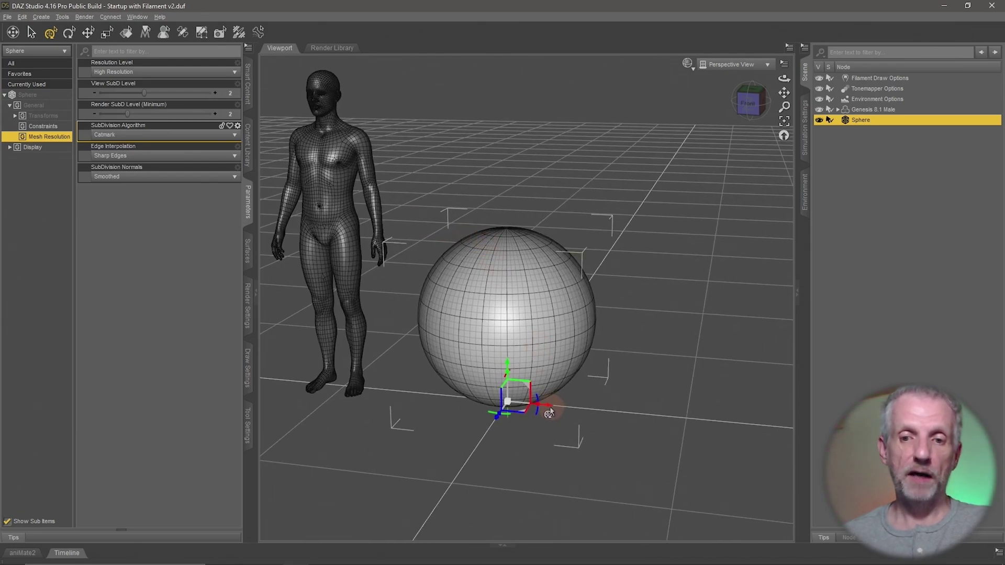
left_click_drag(548, 411, 536, 333)
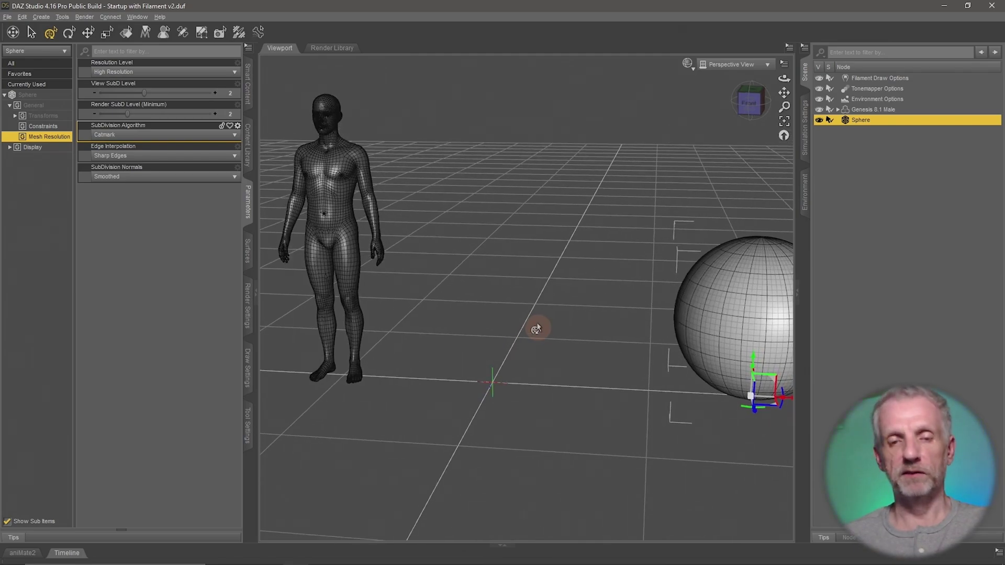
Create a cube primitive at the world center with Y Positive as its primary axis
left_click(42, 17)
left_click(63, 96)
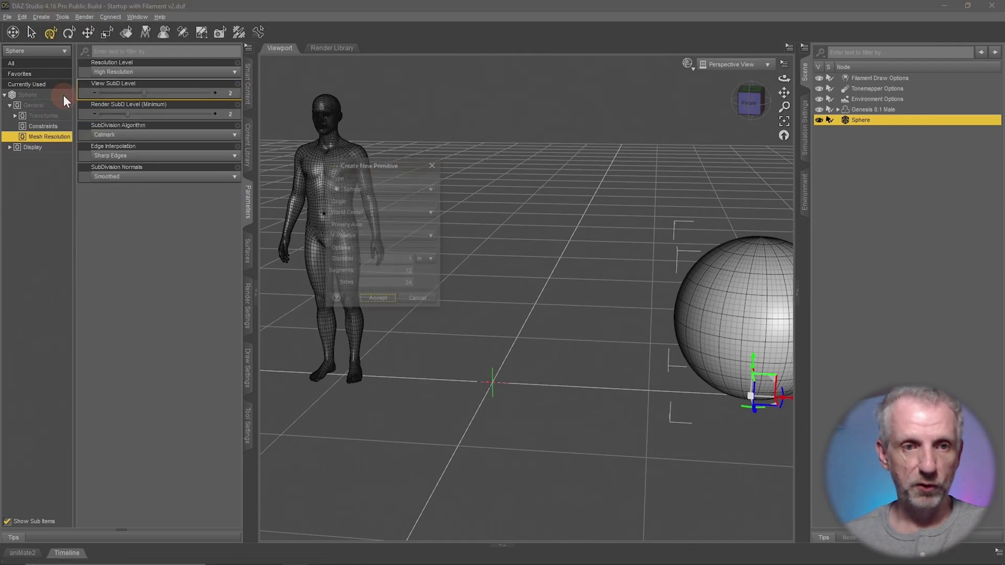
left_click(372, 181)
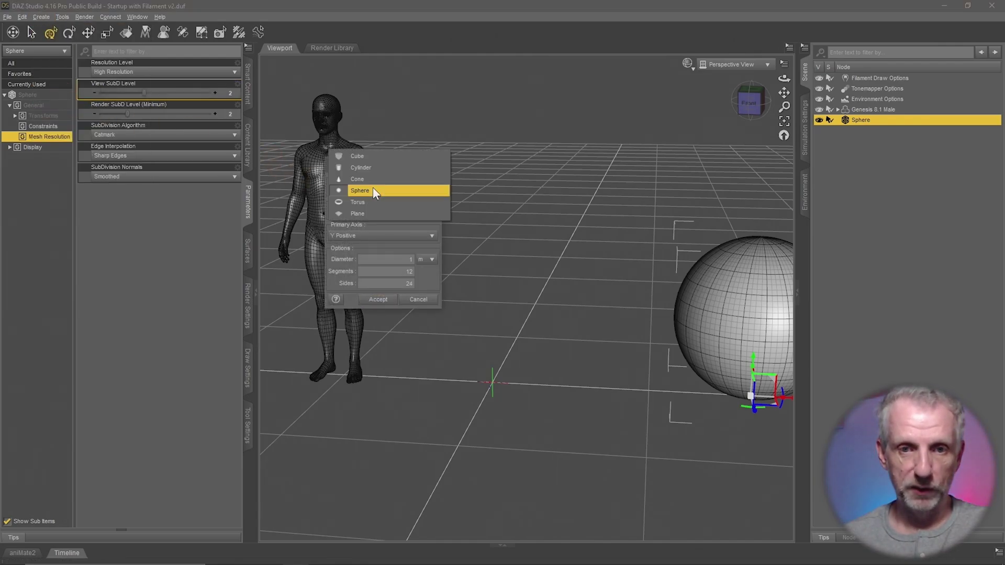
left_click(387, 157)
left_click(381, 288)
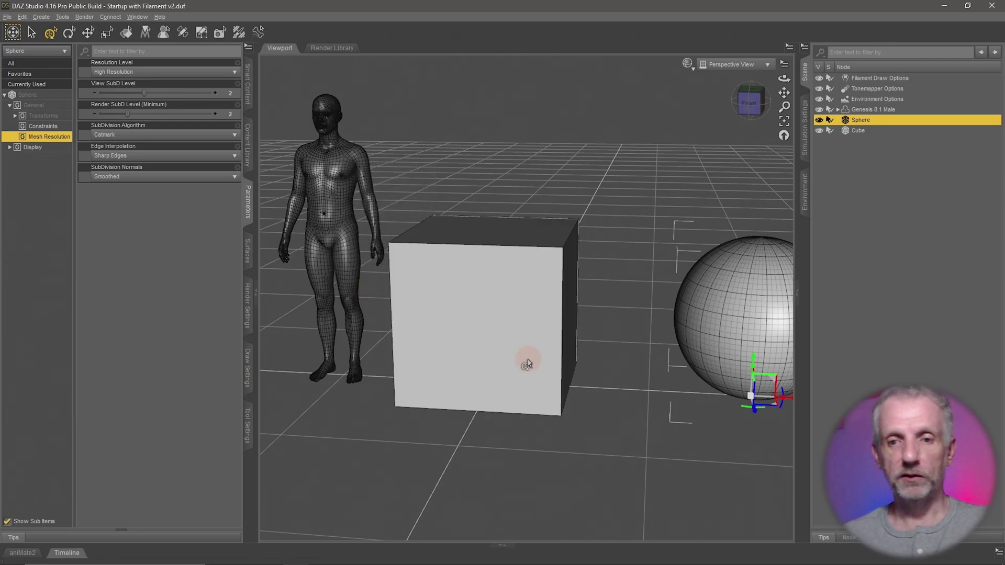
Select the new cube, examine its flat faces and convert its geometry to SubD
left_click(492, 327)
key("ctrl+f")
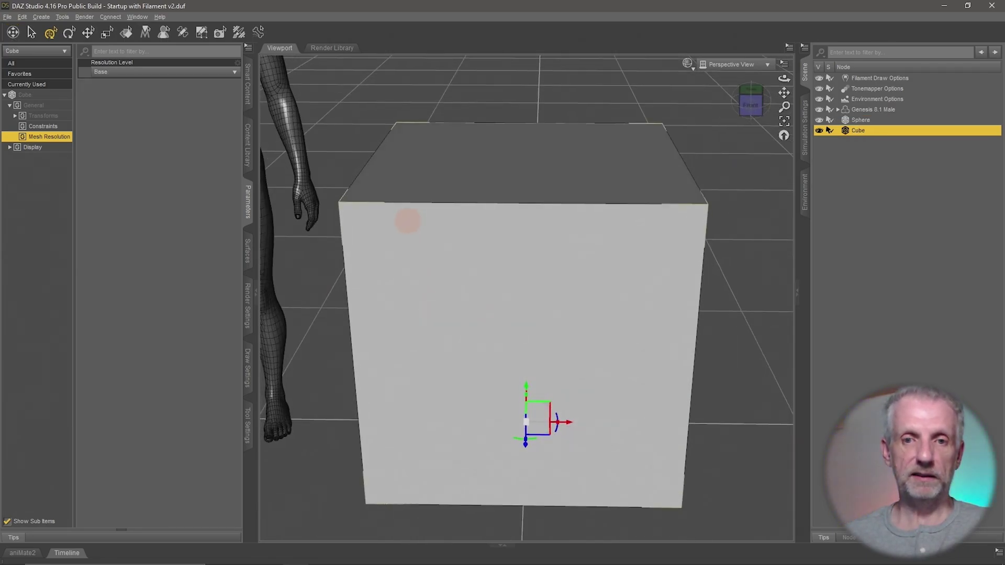
left_click_drag(407, 221, 434, 234, "alt")
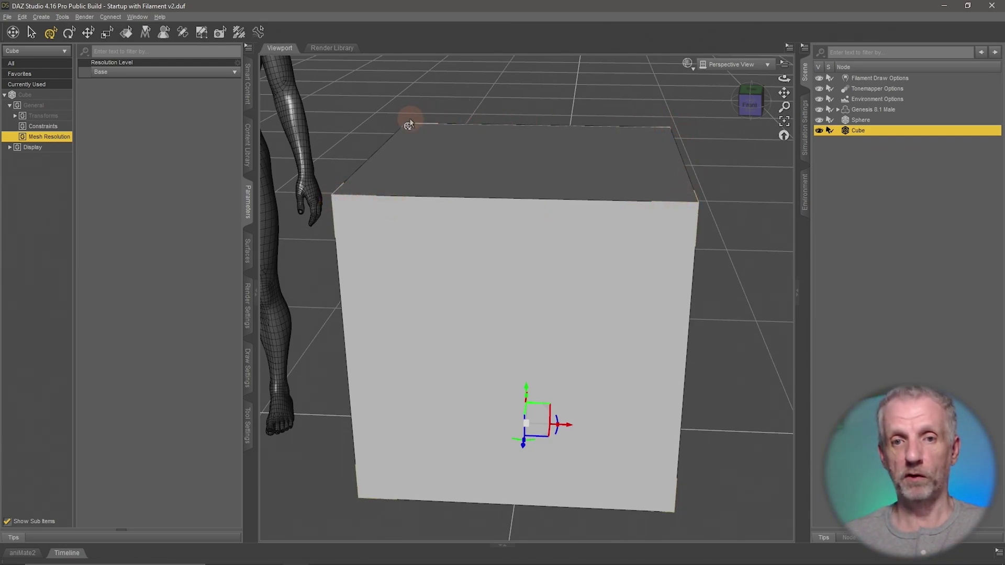
mouse_move(567, 258)
left_mouse_down("alt")
mouse_move(572, 251)
mouse_move(565, 258)
left_mouse_up("alt")
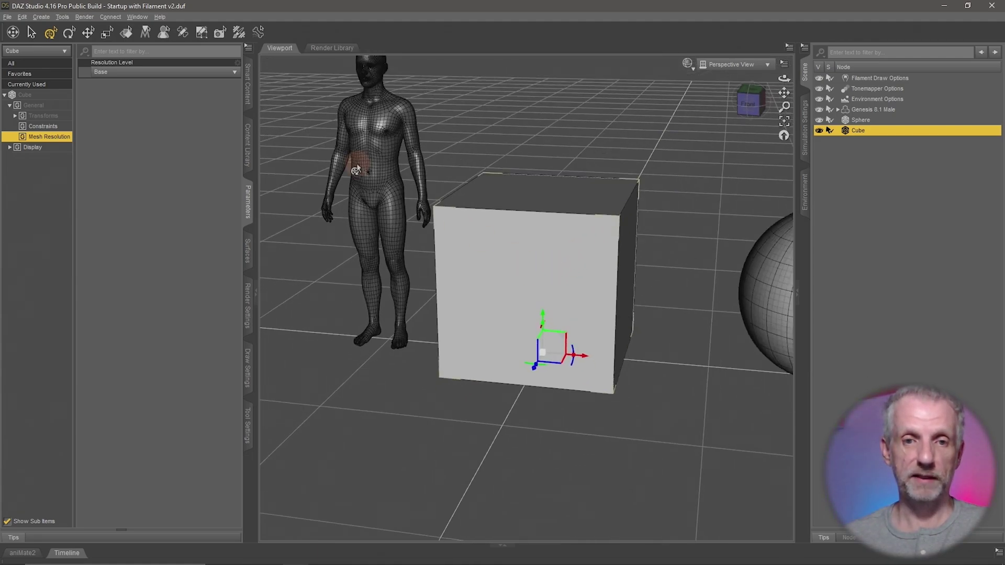
left_click(21, 17)
mouse_move(62, 97)
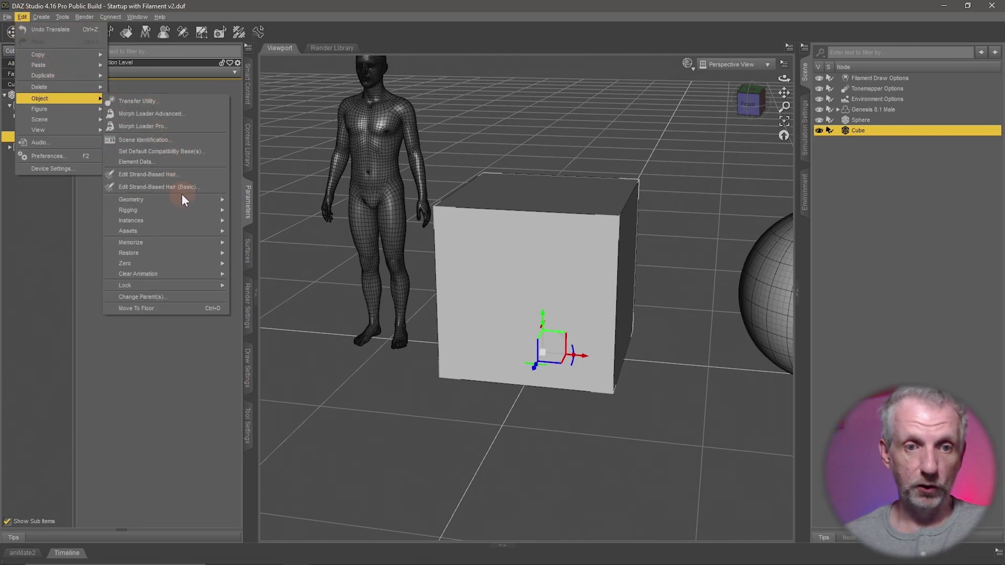
mouse_move(203, 202)
left_click(277, 202)
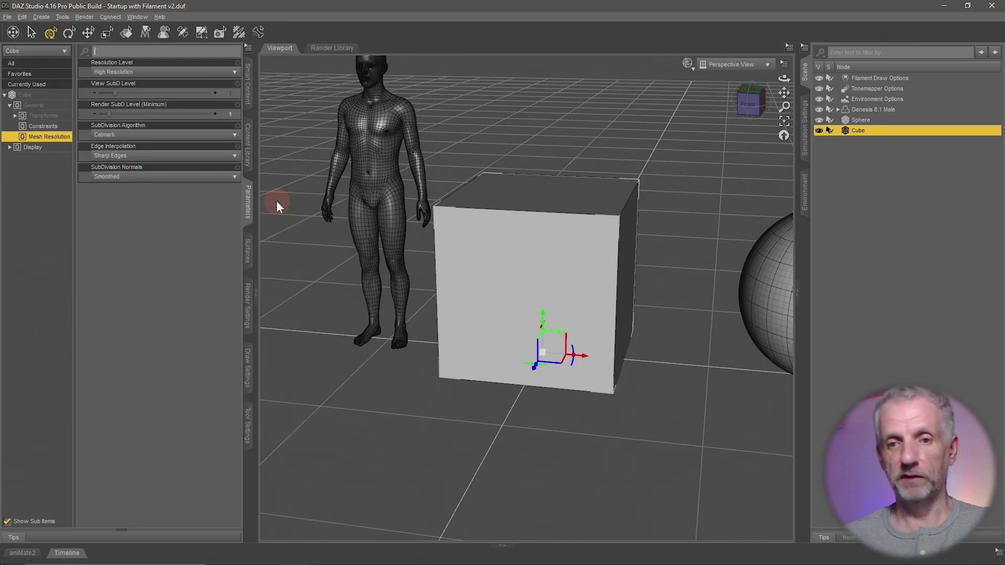
Set the cube's View SubD Level to 2 and examine the rounded mesh from several angles
left_click_drag(569, 306, 593, 290, "alt")
scroll(593, 289, "up", 4)
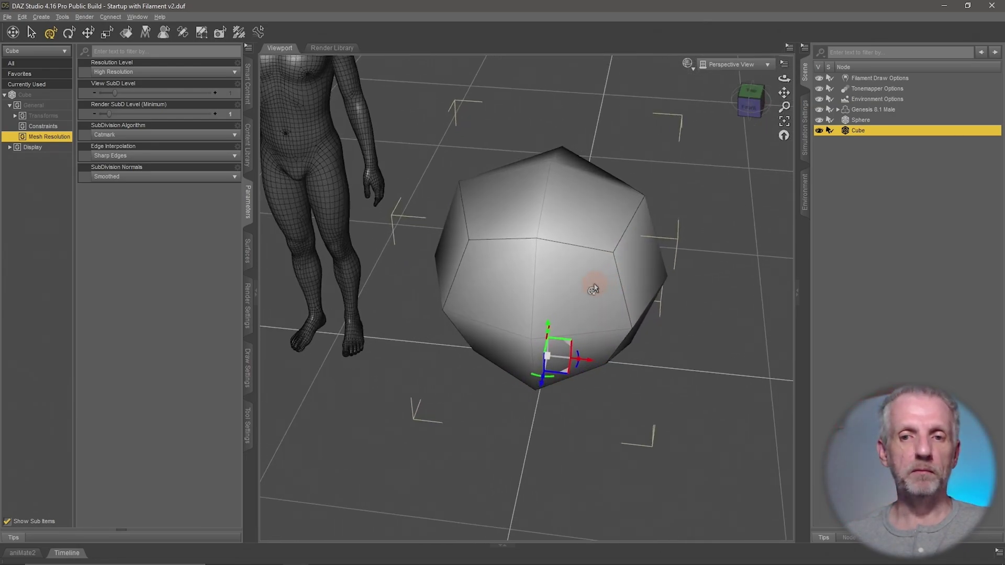
mouse_move(598, 248)
left_mouse_down("alt")
mouse_move(617, 240)
mouse_move(596, 240)
mouse_move(597, 253)
left_mouse_up("alt")
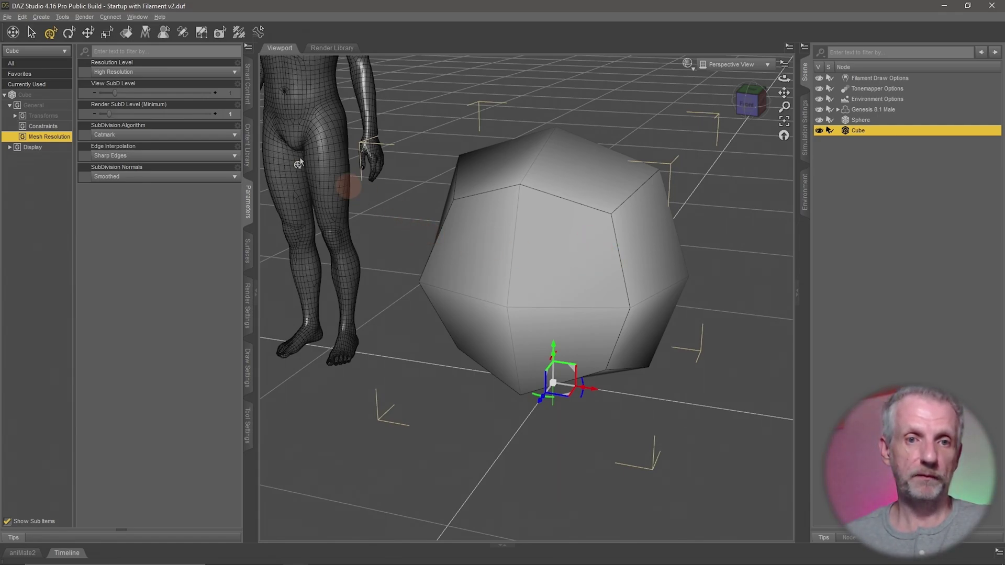
left_click(228, 94)
key("Return")
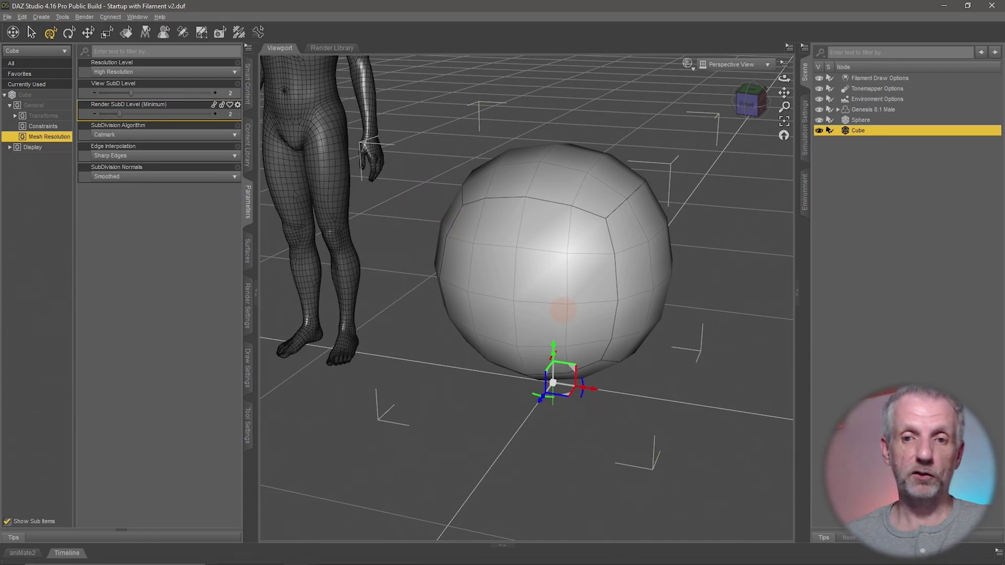
left_click_drag(560, 299, 619, 298, "alt")
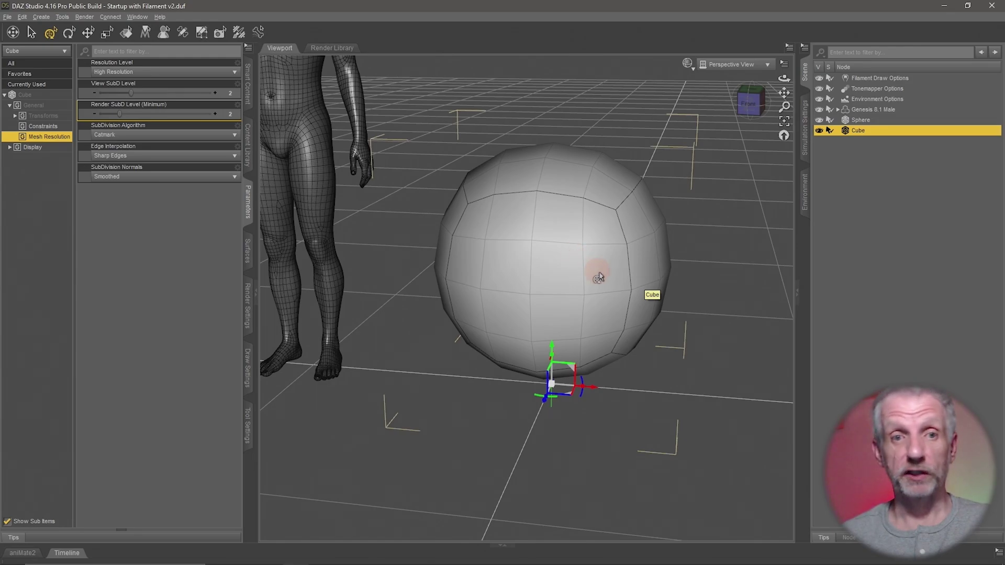
left_click_drag(522, 287, 589, 292, "alt")
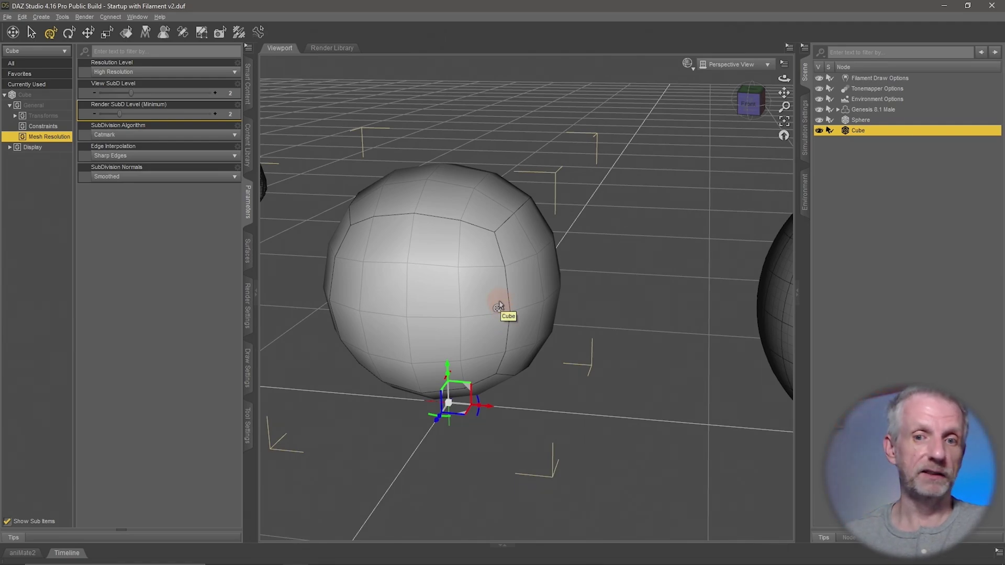
mouse_move(601, 303)
left_mouse_down("alt")
mouse_move(603, 311)
mouse_move(591, 303)
left_mouse_up("alt")
Set the cube's Resolution Level to Base for comparison and delete the cube from the scene
left_click(198, 74)
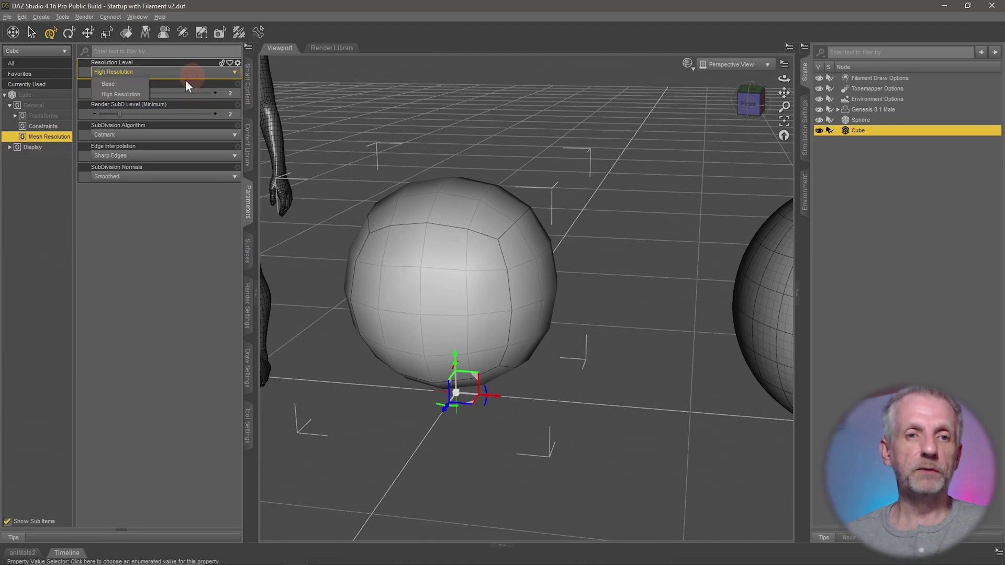
left_click(124, 85)
left_click_drag(525, 267, 443, 259, "alt")
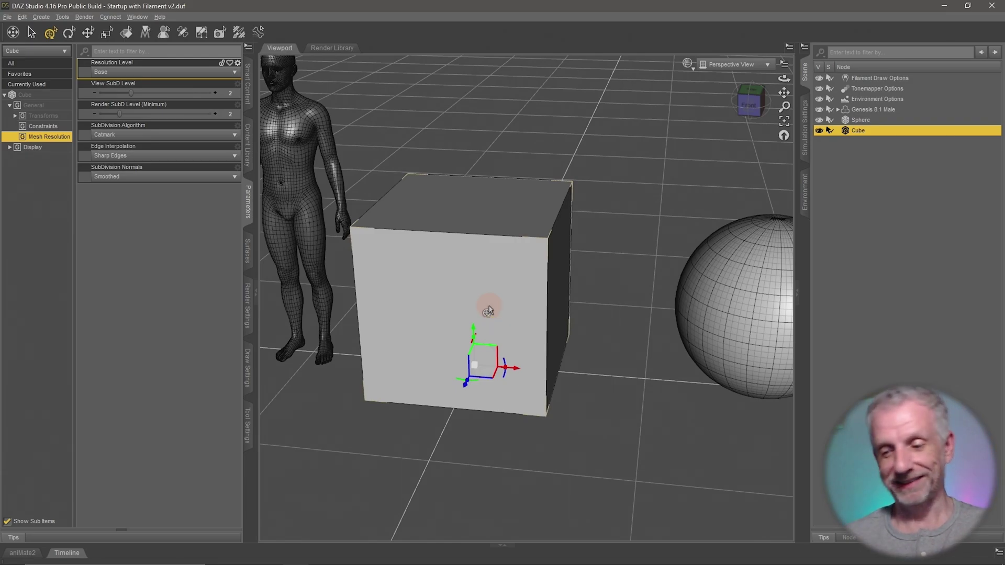
key("Delete")
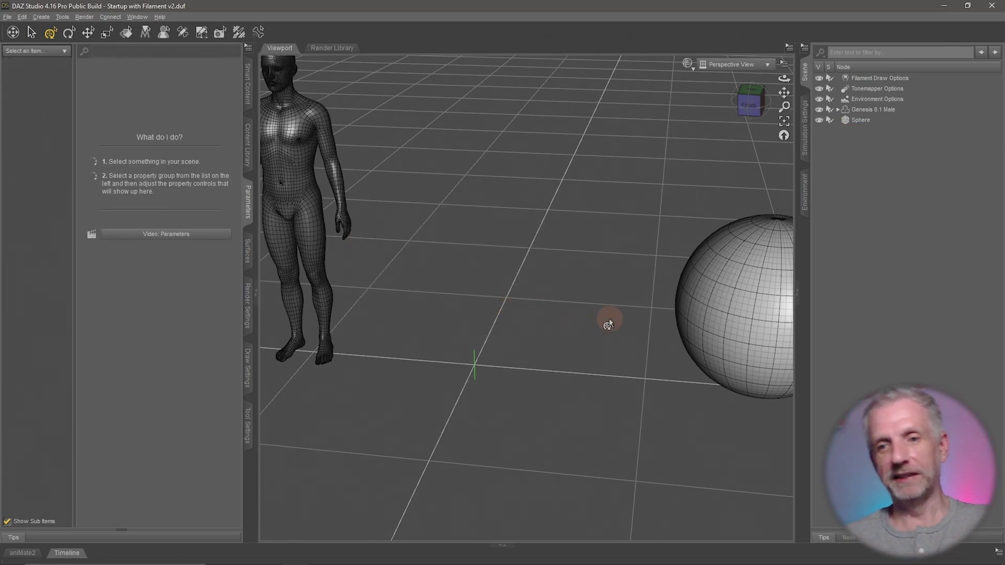
Move the sphere farther aside and select the Genesis 8.1 Male figure for a closer view of its mesh
left_click(706, 327)
mouse_move(779, 407)
left_mouse_down()
mouse_move(595, 399)
mouse_move(737, 417)
mouse_move(834, 219)
left_mouse_up()
double_click(874, 109)
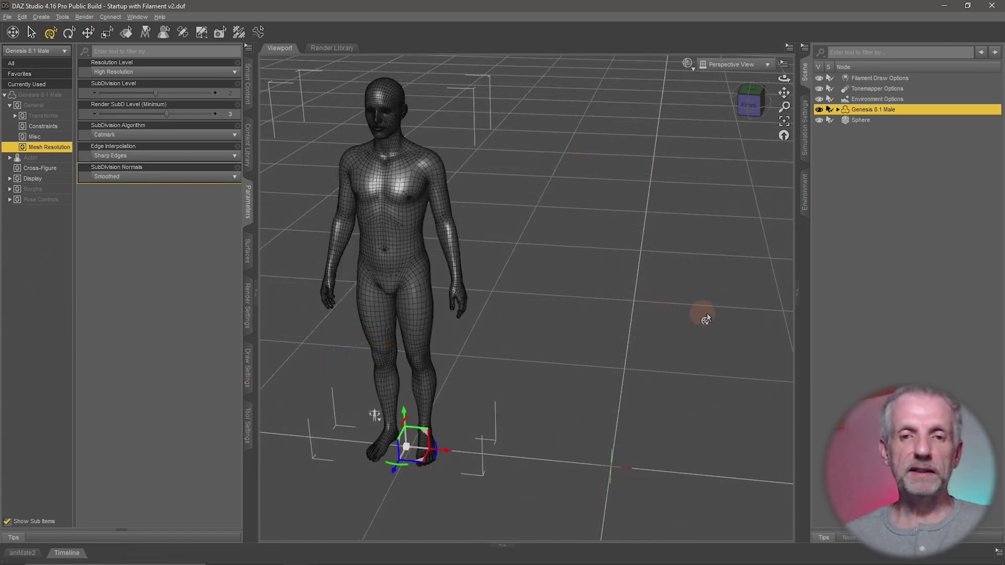
scroll(707, 314, "up", 10)
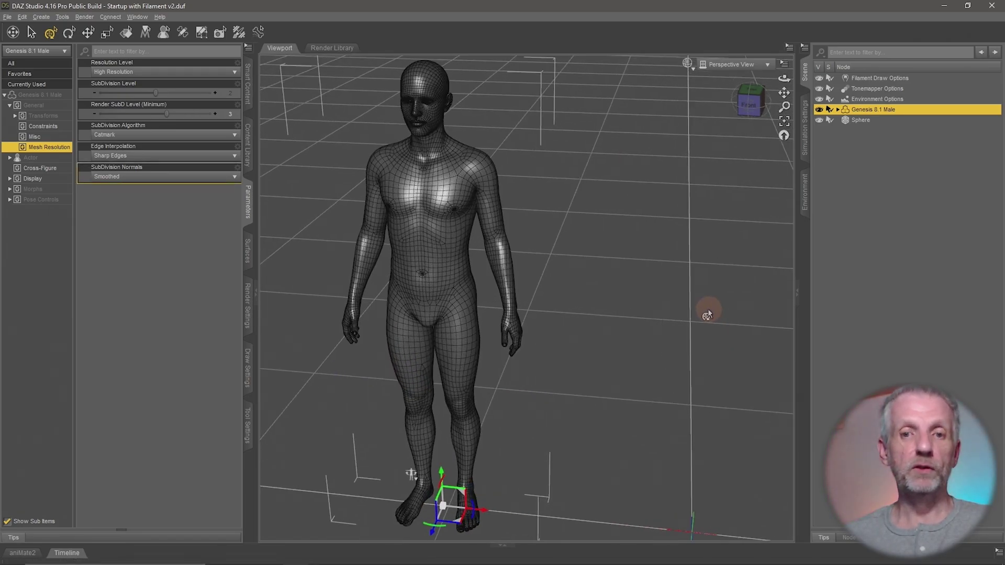
Set the Genesis 8.1 Male's Resolution Level to Base and examine the head and shoulder mesh up close
scroll(676, 244, "up", 10)
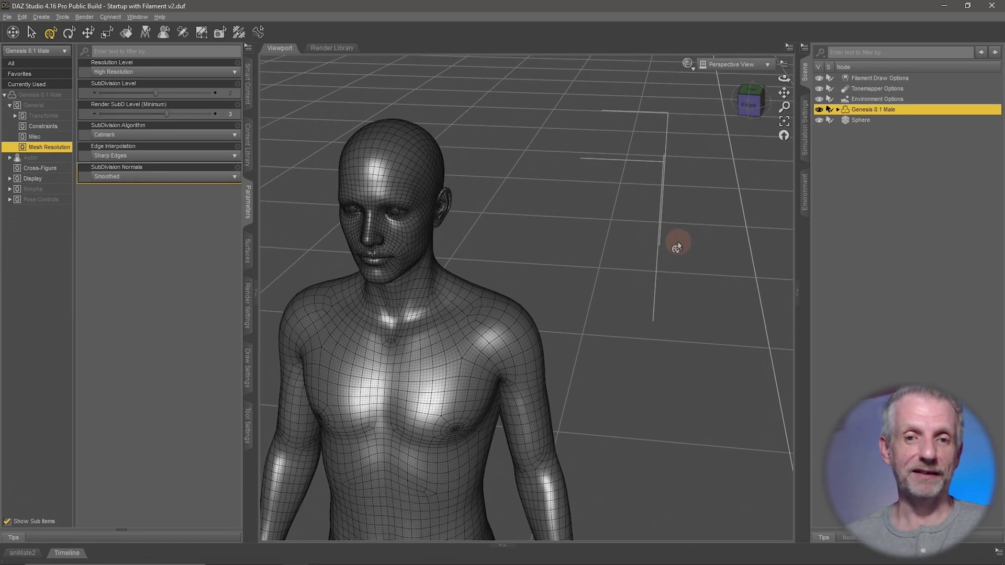
mouse_move(673, 231)
left_mouse_down("alt")
mouse_move(689, 225)
mouse_move(668, 235)
mouse_move(672, 227)
mouse_move(680, 239)
left_mouse_up("alt")
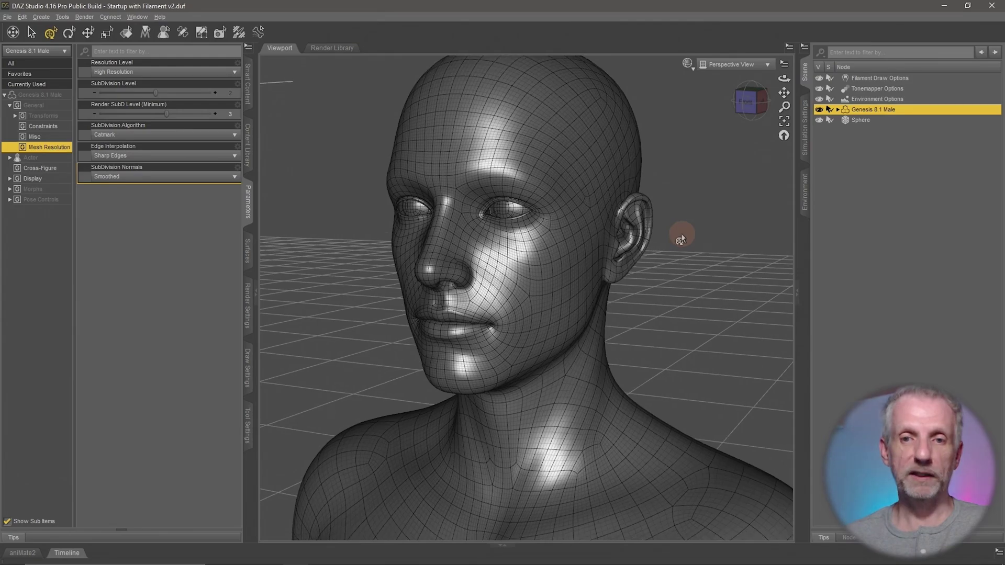
left_click(188, 72)
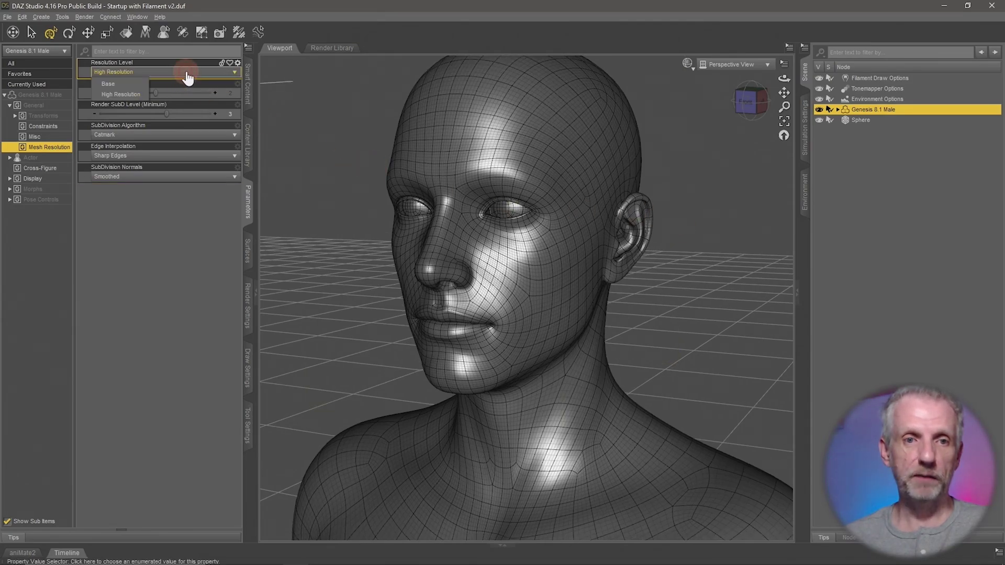
left_click(134, 82)
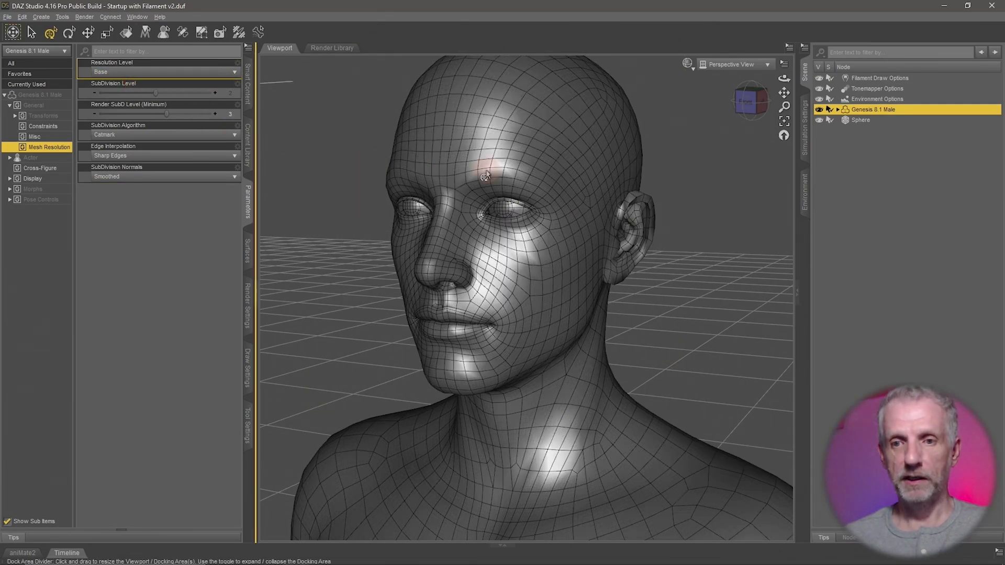
scroll(544, 207, "up", 3)
left_click_drag(545, 207, 530, 183, "alt")
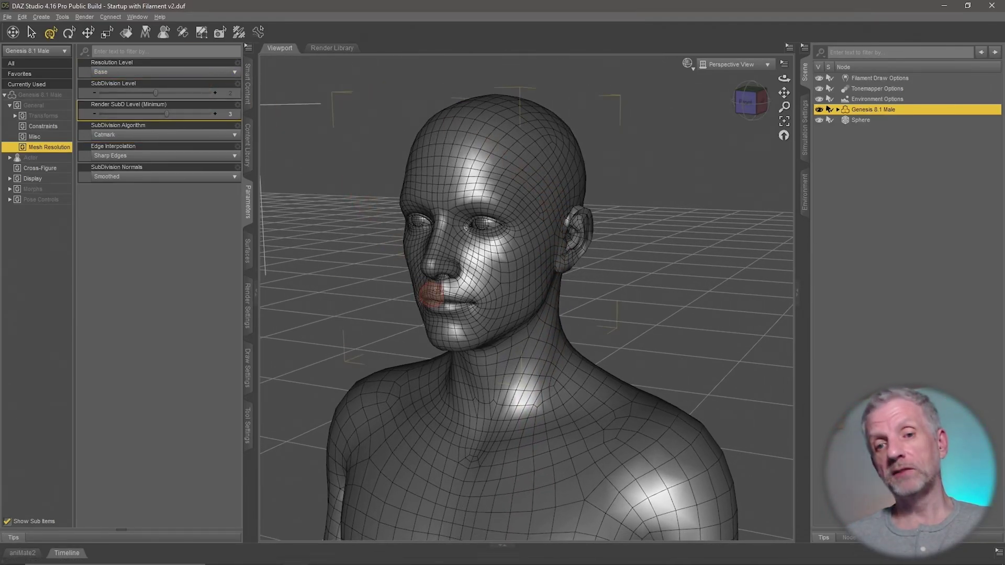
mouse_move(425, 291)
left_mouse_down("alt")
mouse_move(410, 298)
mouse_move(423, 298)
mouse_move(413, 290)
mouse_move(430, 301)
left_mouse_up("alt")
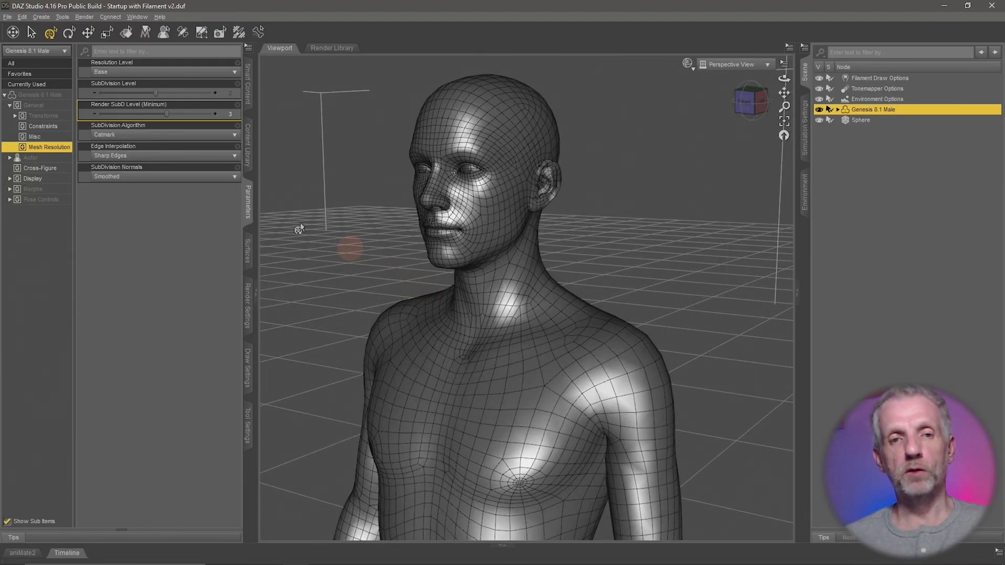
Set the figure's Resolution Level back to High Resolution and compare the mesh density on the neck, face and torso
left_click(217, 80)
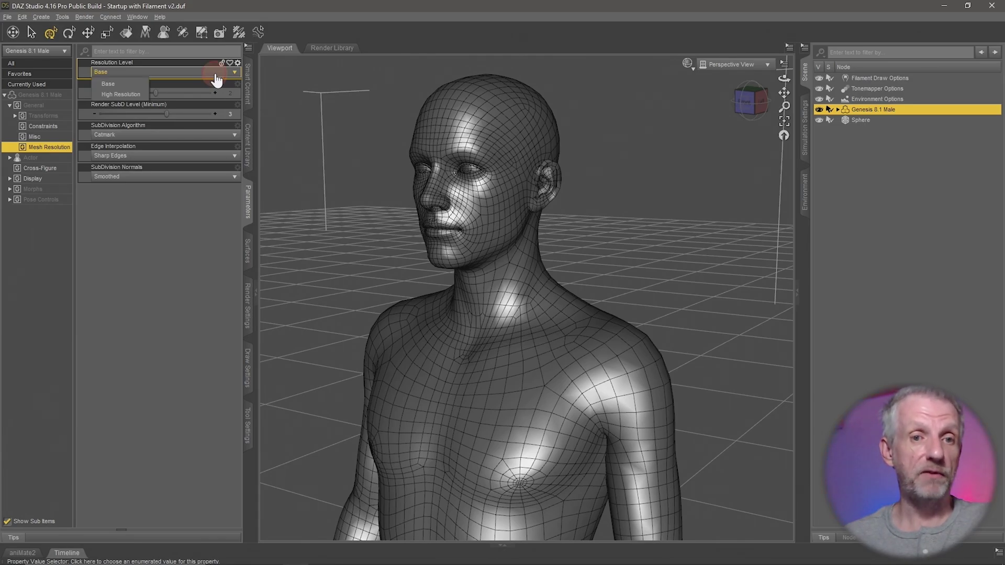
left_click(130, 93)
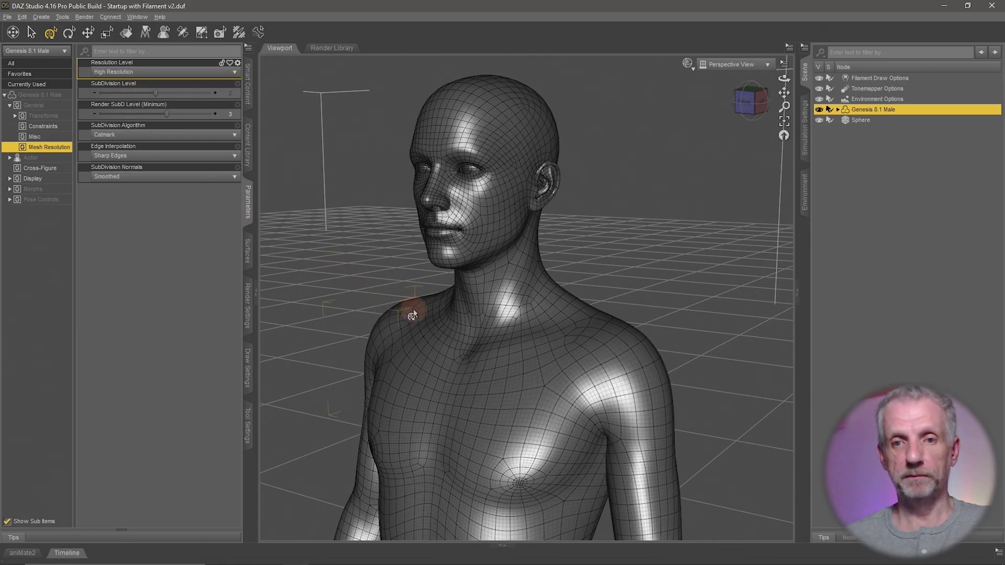
scroll(413, 315, "up", 10)
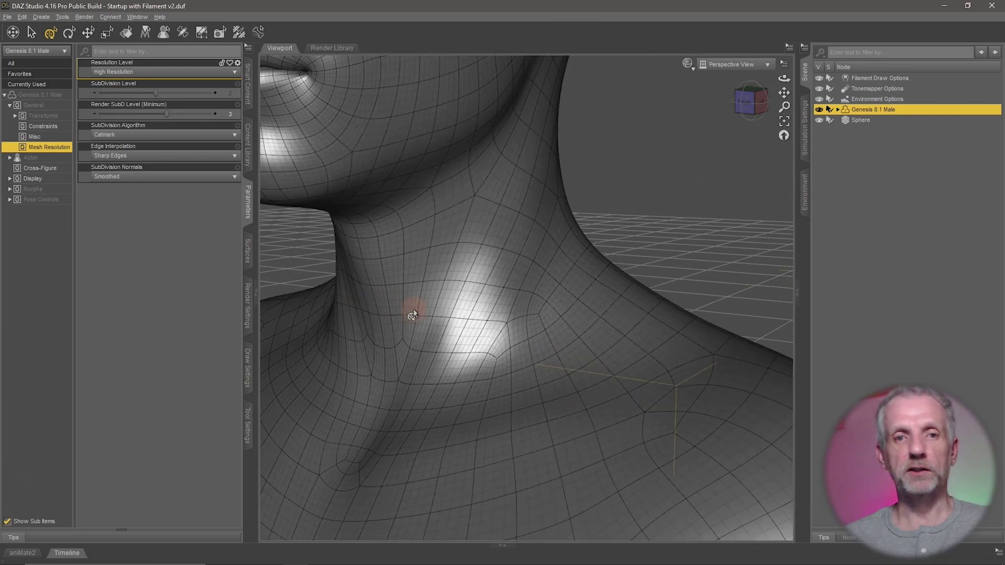
scroll(411, 306, "down", 6)
scroll(400, 278, "up", 4)
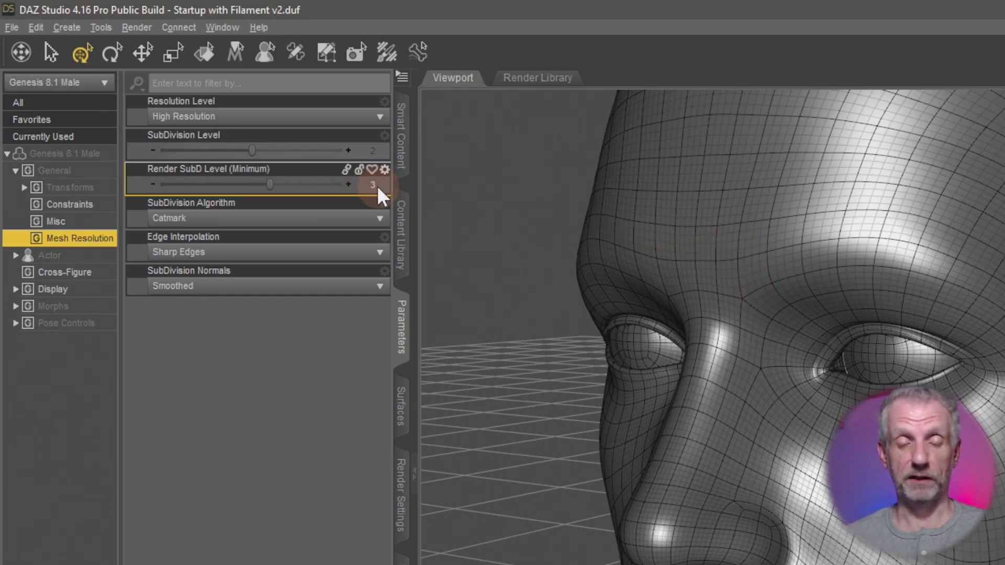
mouse_move(377, 187)
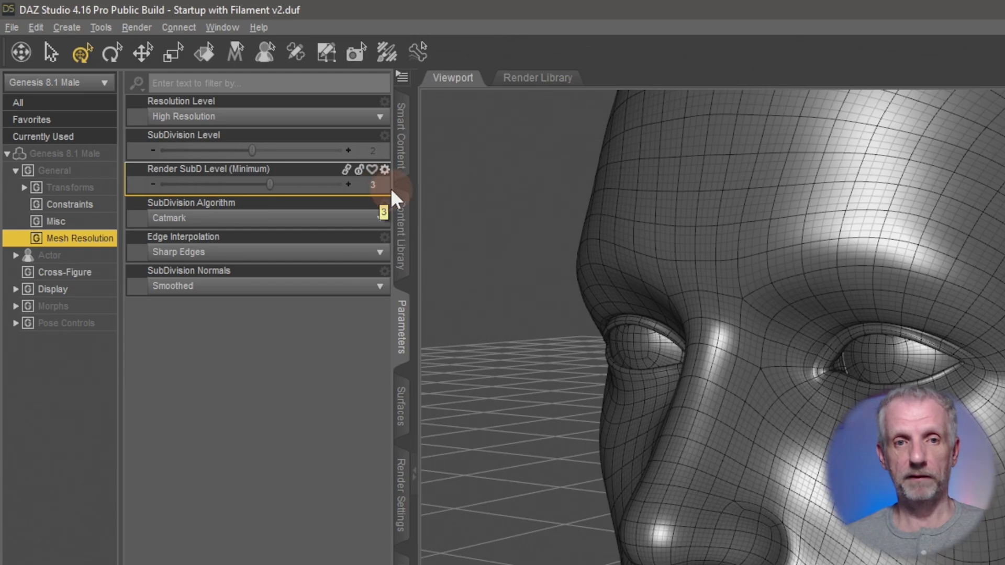
scroll(539, 246, "down", 10)
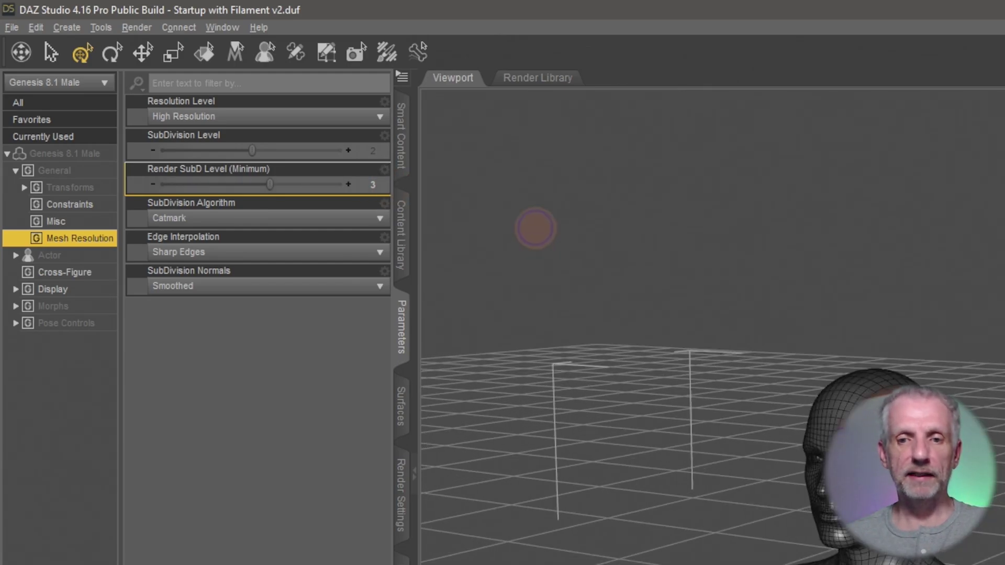
scroll(536, 228, "up", 10)
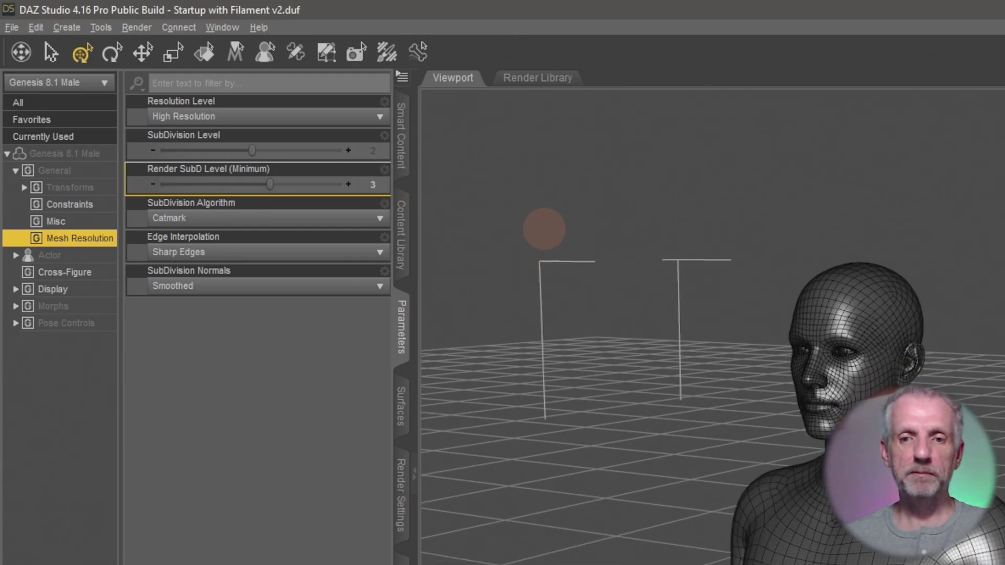
scroll(665, 416, "down", 1)
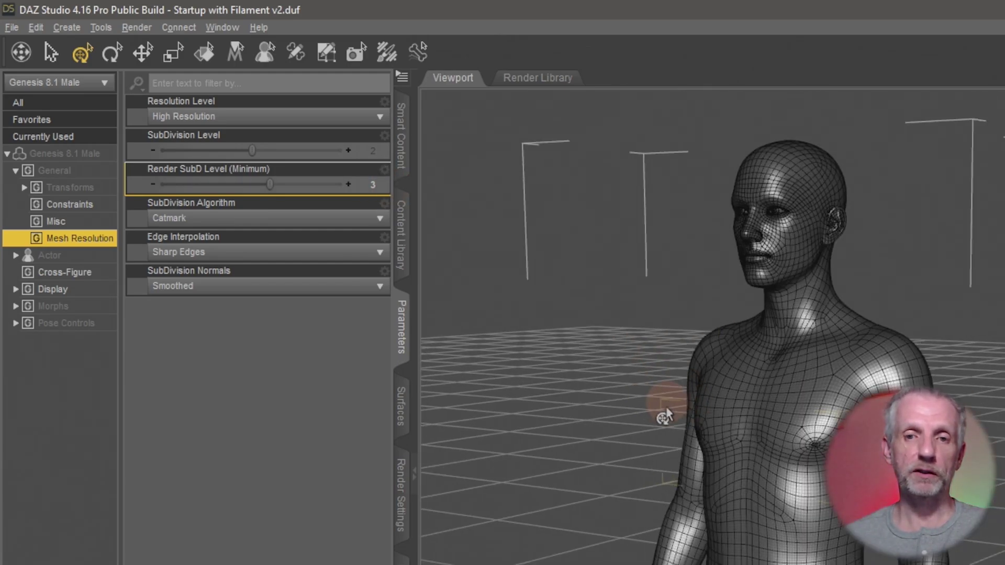
middle_click_drag(664, 416, 662, 427)
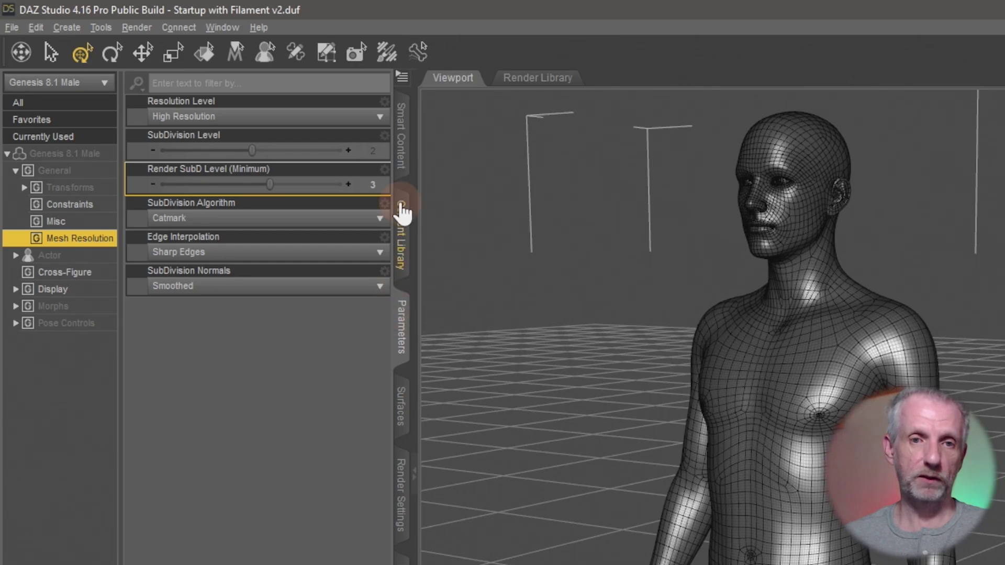
List the figure's currently used parameters and set 3DU Torso Natural Pose to 100%
left_click(90, 154)
left_click(90, 137)
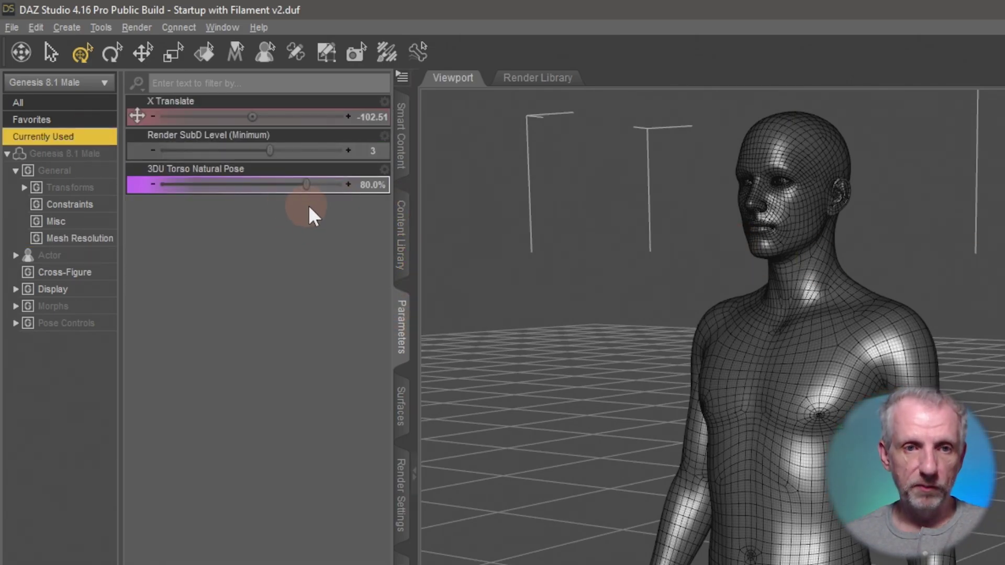
left_click(314, 191)
left_click_drag(309, 186, 235, 149)
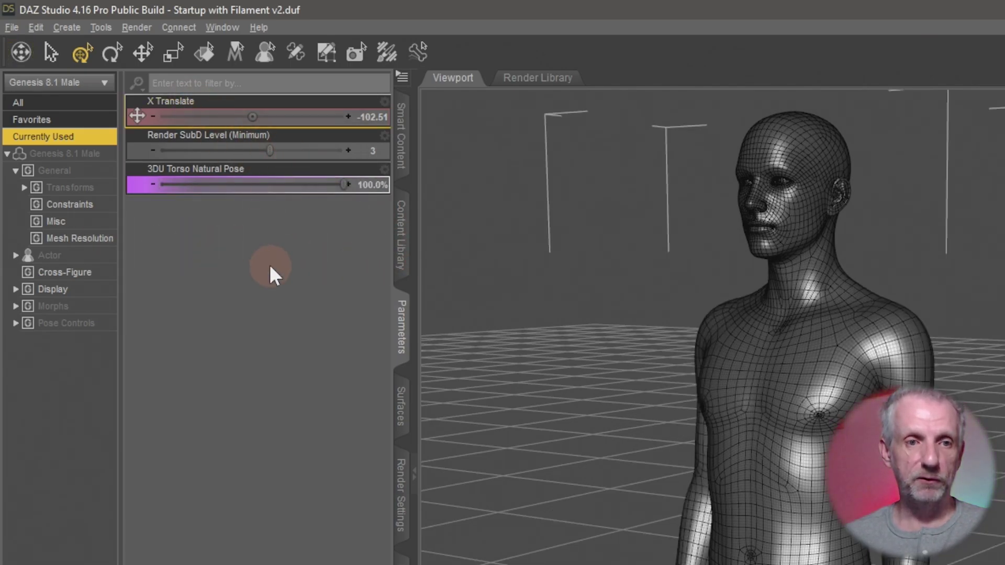
Set the figure's Resolution Level to Base in its Mesh Resolution properties
left_click(100, 242)
left_click(287, 121)
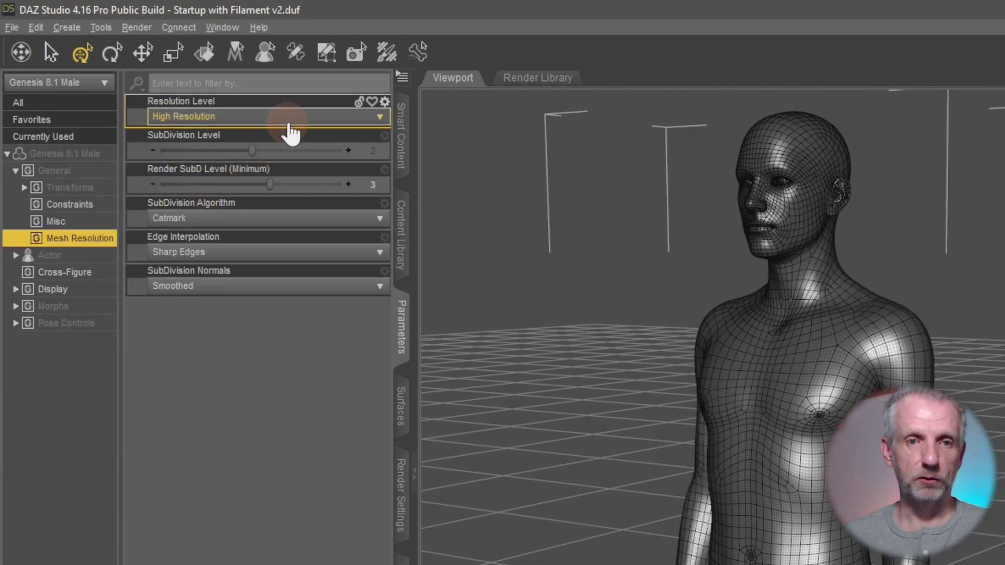
left_click(219, 139)
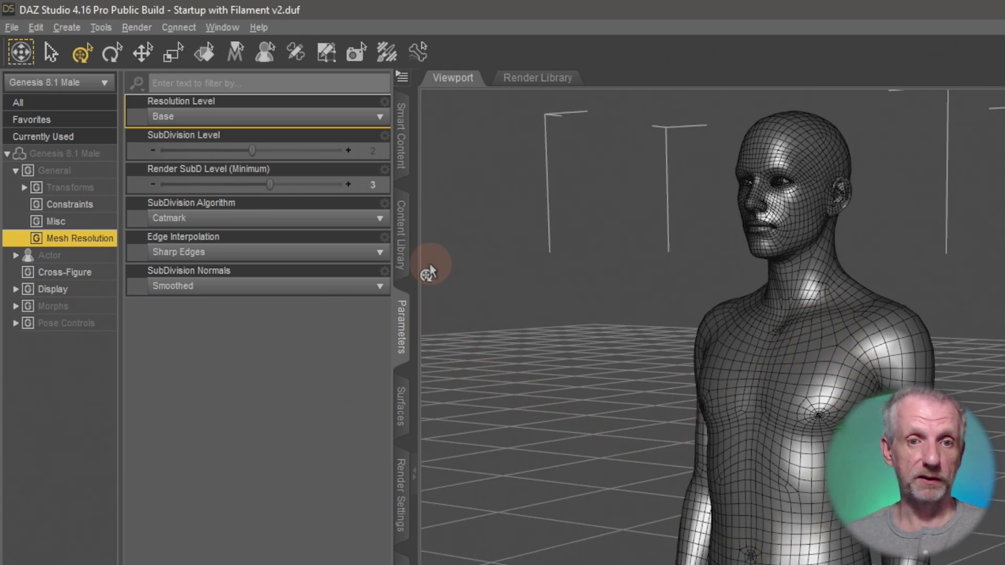
left_click(303, 178)
Return to the currently used parameters and lower 3DU Torso Natural Pose to 0%
left_click(81, 137)
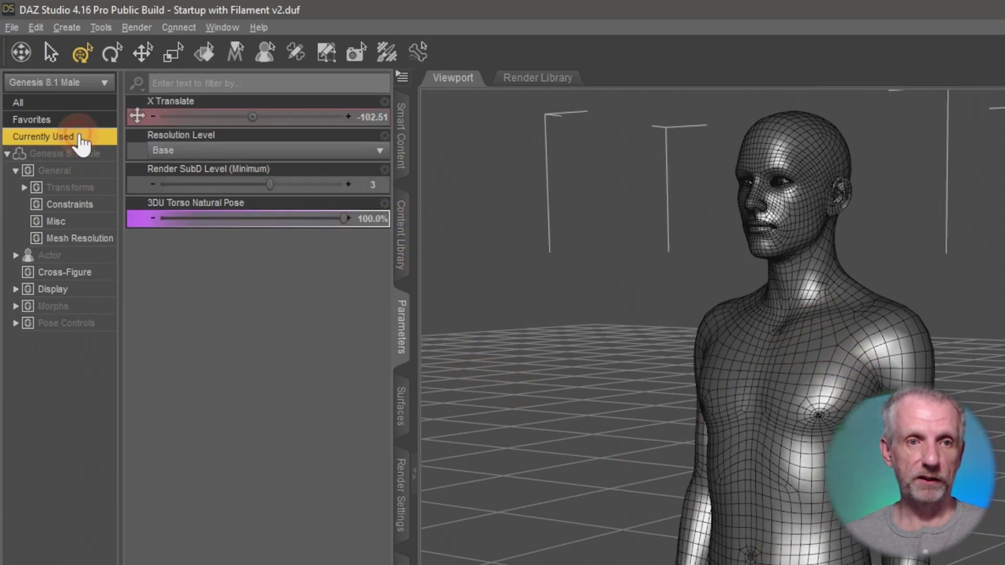
left_click_drag(340, 218, 226, 229)
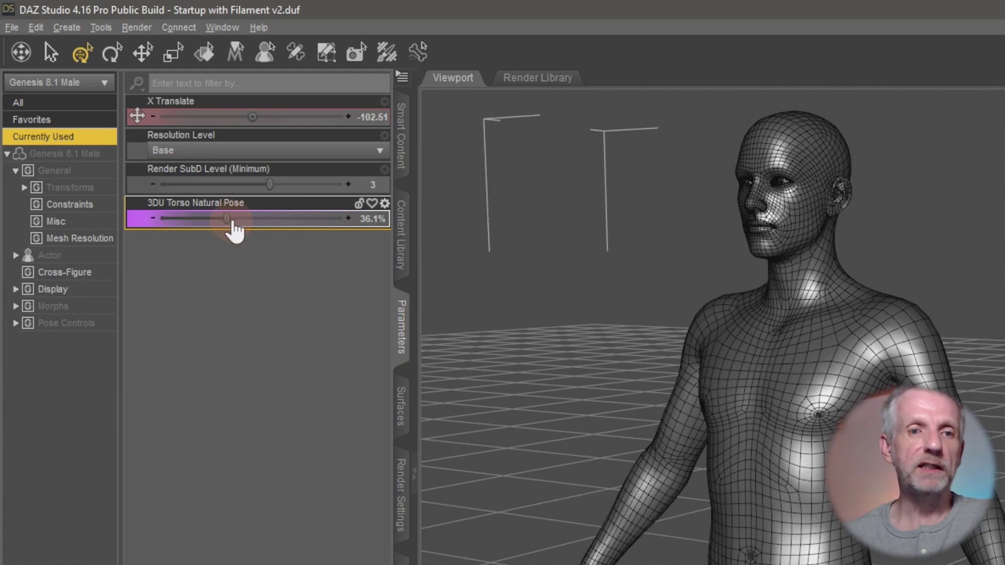
left_click_drag(227, 219, 105, 215)
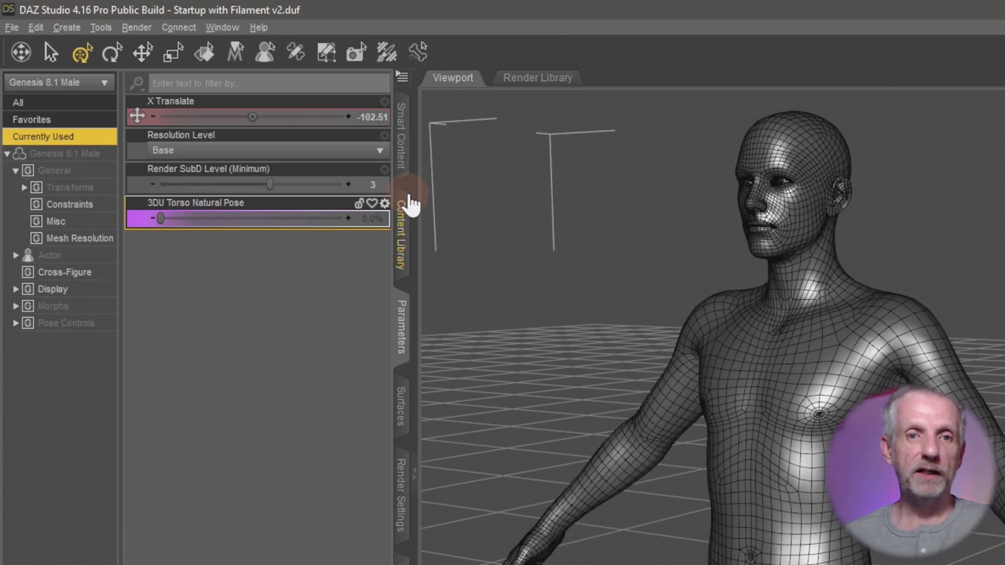
Set the figure's Resolution Level to High Resolution among the currently used parameters
left_click(251, 151)
left_click(216, 185)
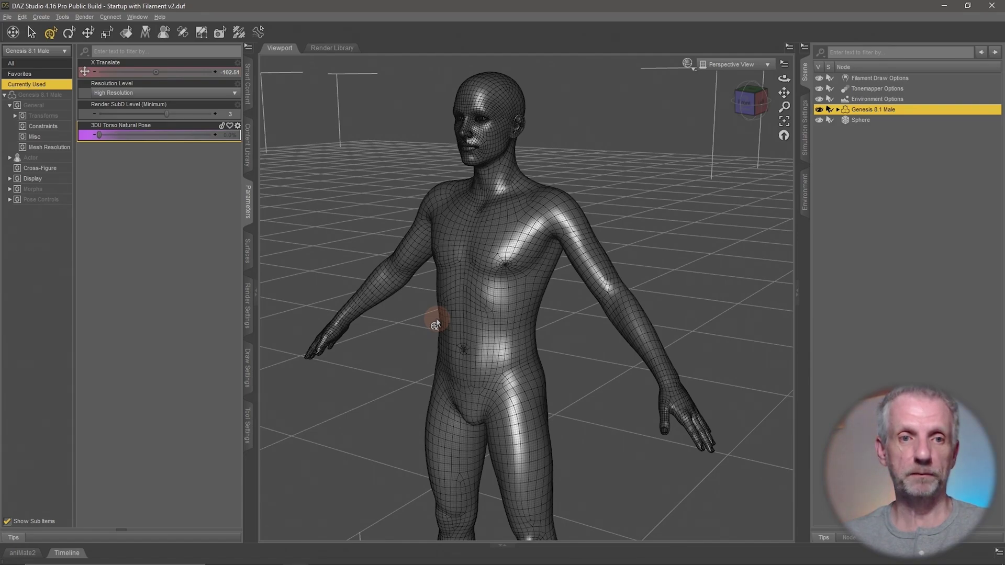
left_click(202, 94)
left_click(202, 104)
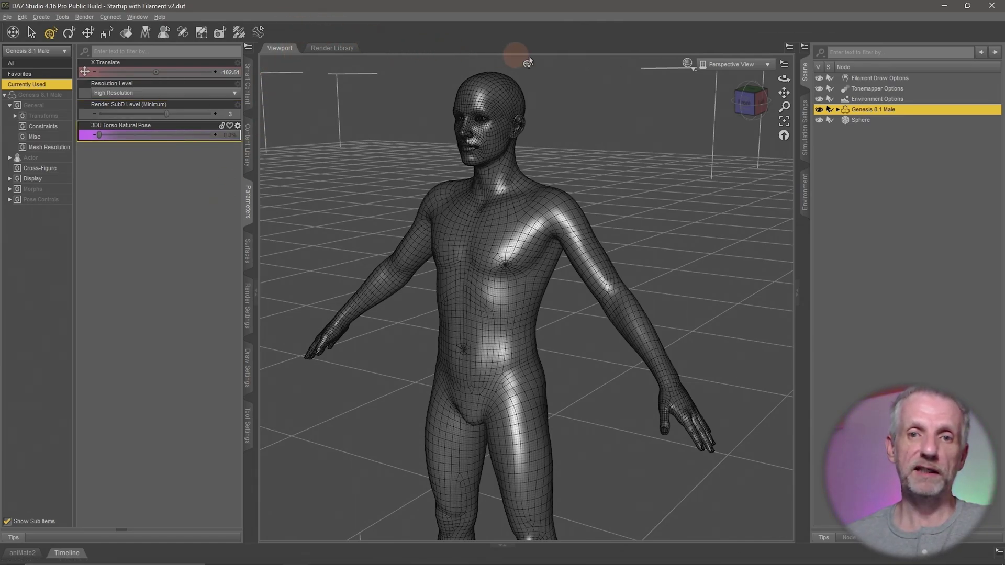
Browse the Utilities products in Smart Content and select Daz Studio 4 Scene Tools Set 1
left_click(248, 92)
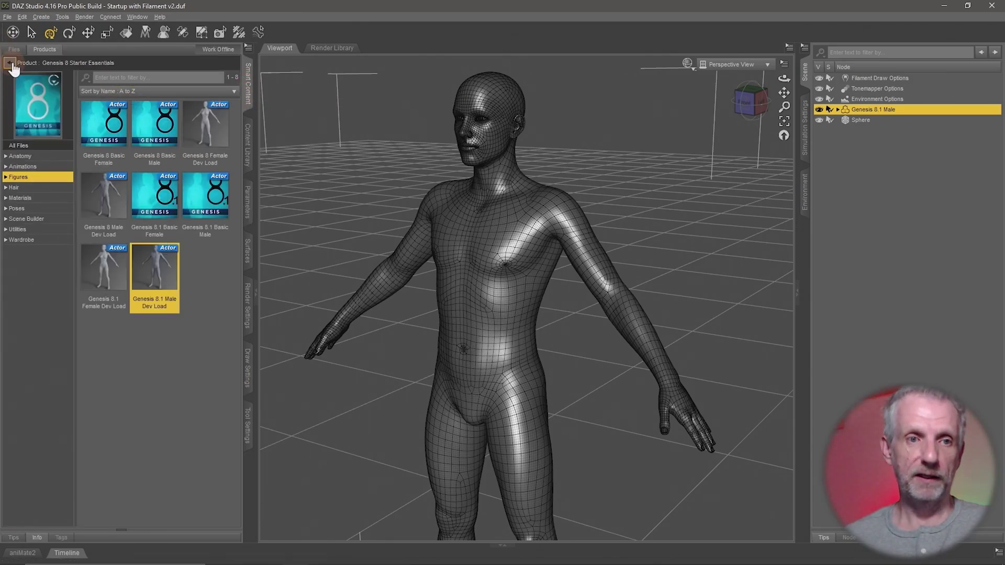
left_click(10, 62)
left_click(21, 378)
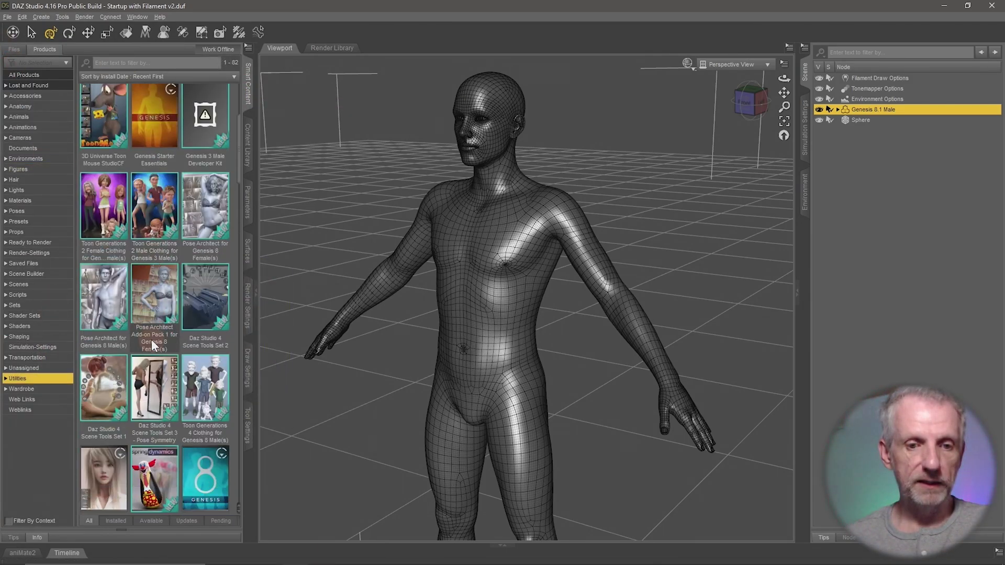
left_click(204, 219)
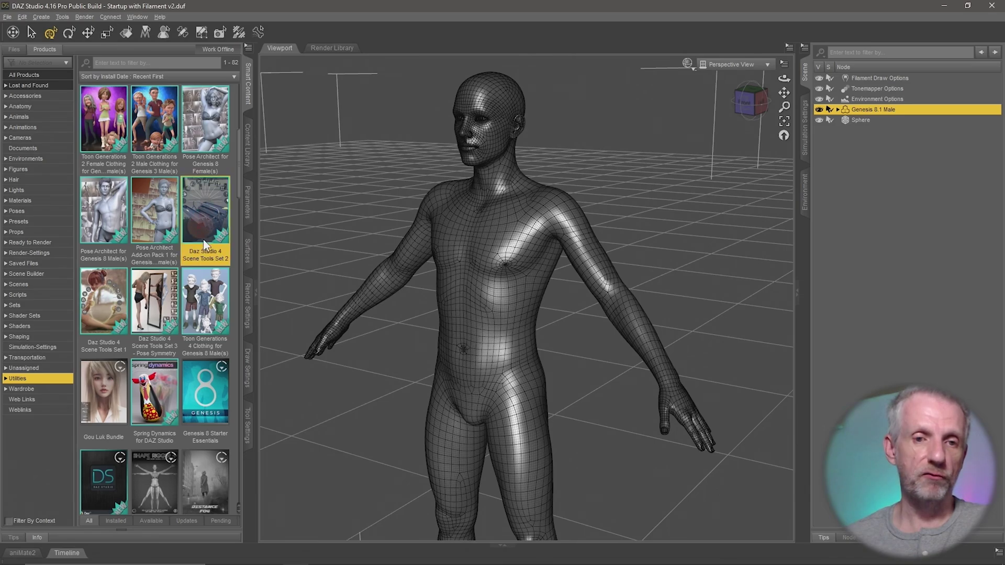
left_click(95, 309)
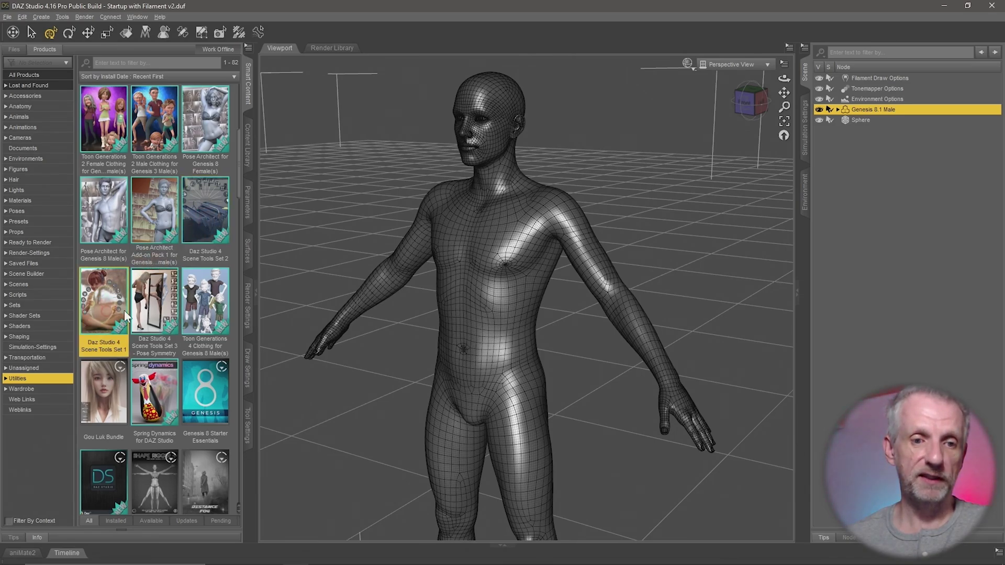
left_click(152, 308)
left_click(120, 303)
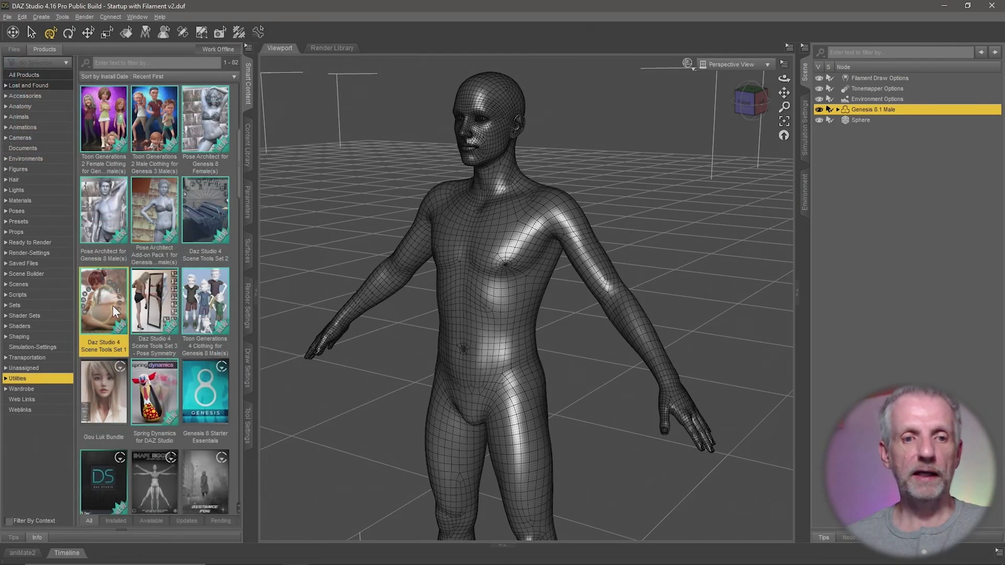
Open Daz Studio 4 Scene Tools Set 1 and run its Scene Tools Toolbar Create script
double_click(112, 306)
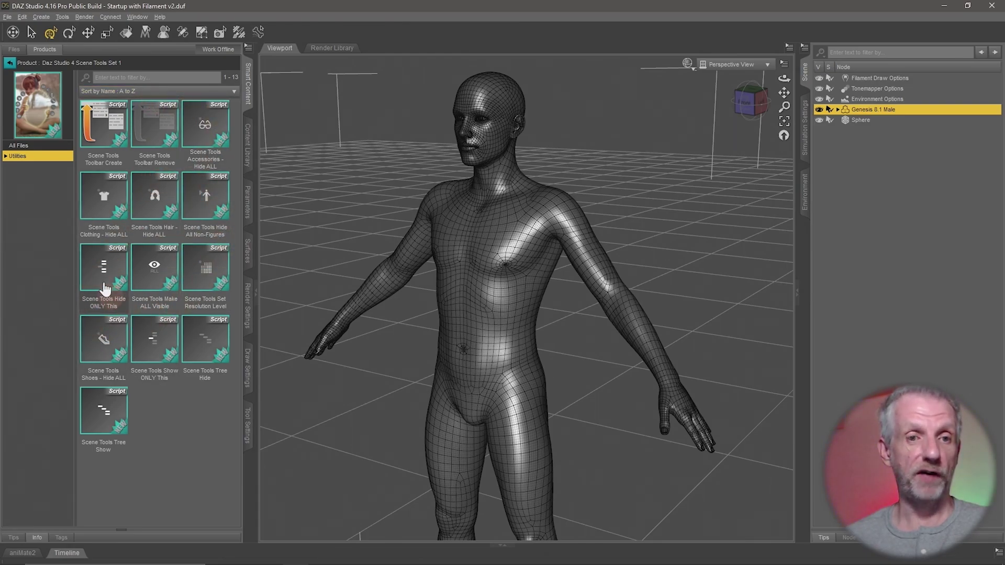
left_click(110, 131)
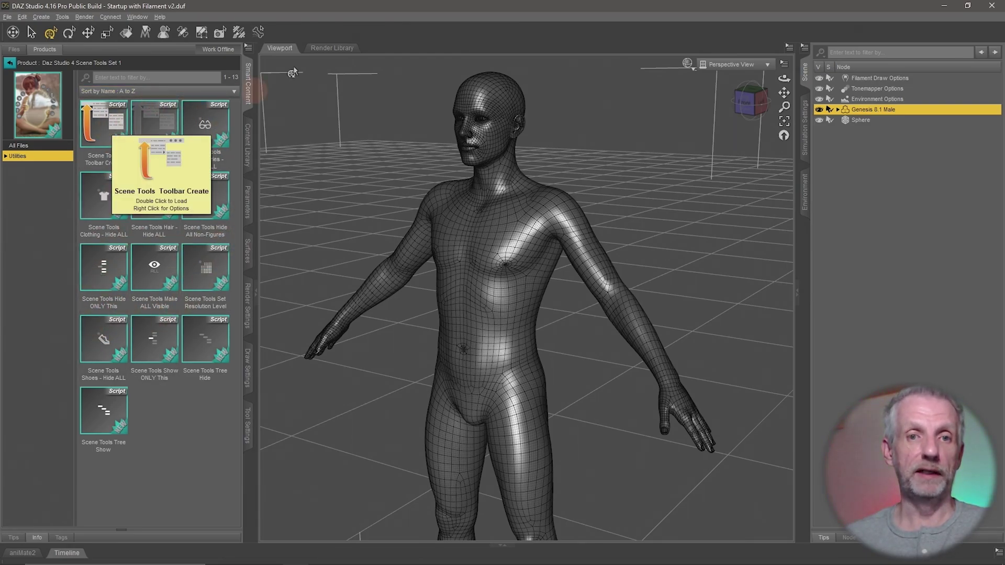
double_click(107, 127)
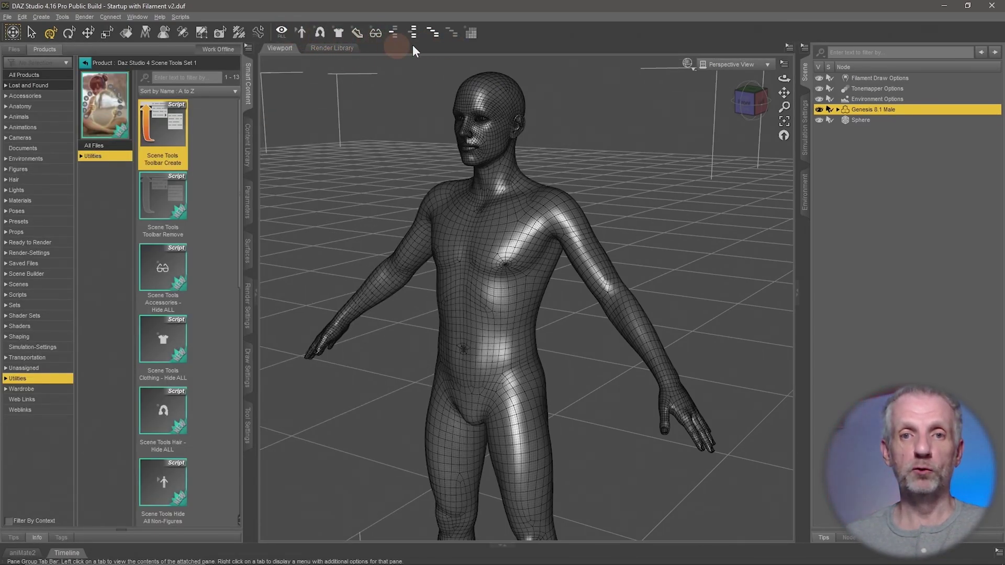
Create the toolbar from Daz Studio 4 Scene Tools Set 2 and return to the Utilities product list
left_click(85, 62)
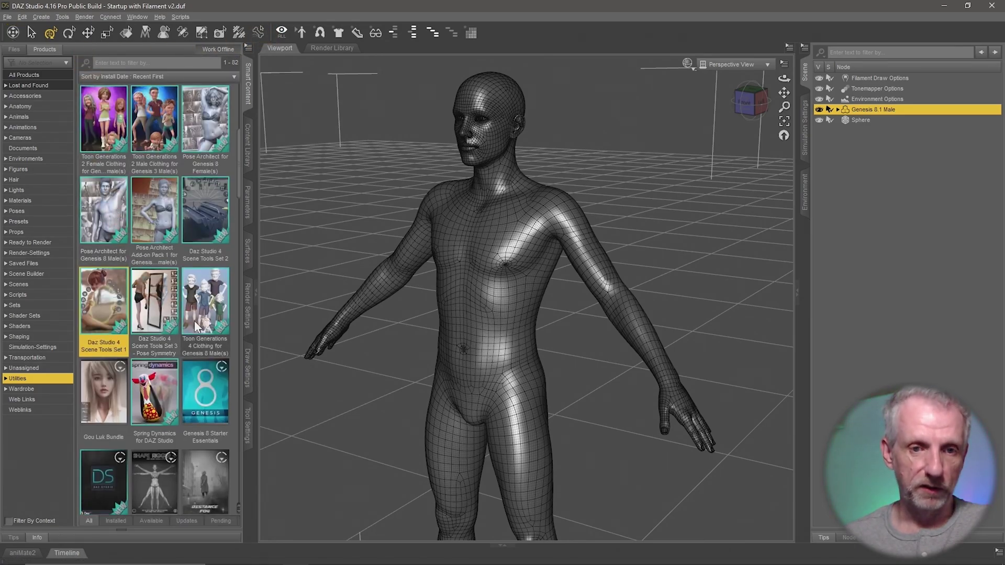
double_click(216, 219)
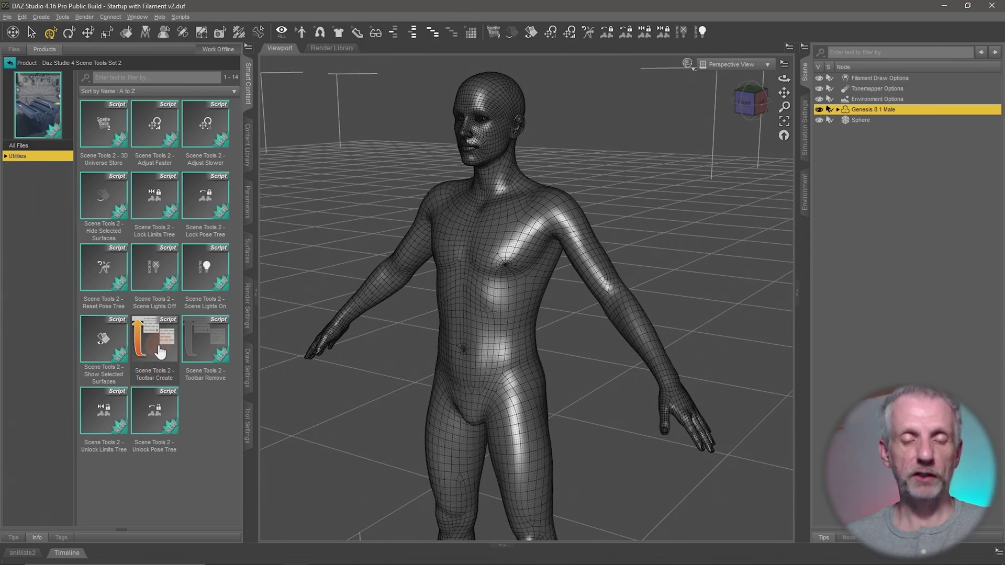
left_click(9, 62)
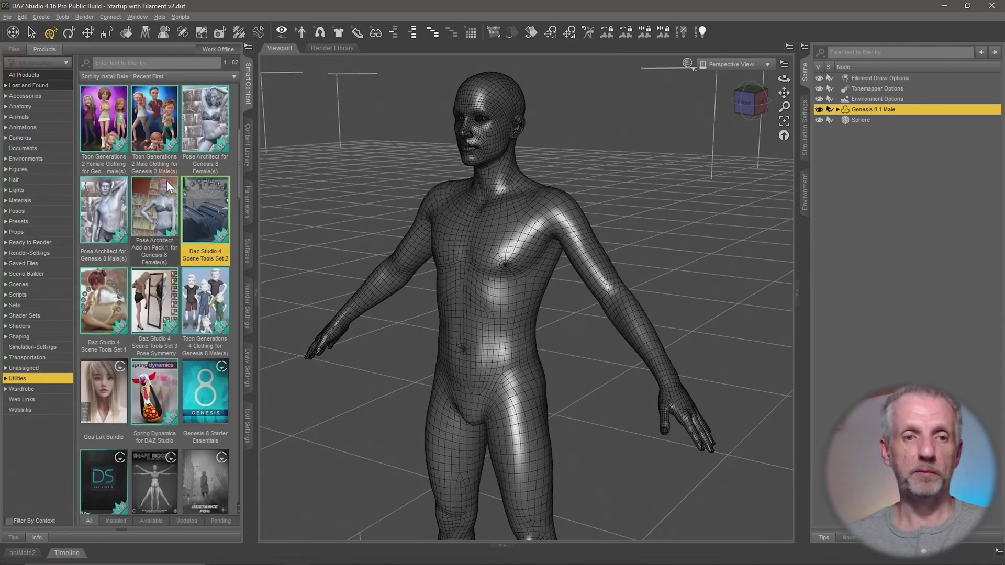
Open Daz Studio 4 Scene Tools Set 3 - Pose Symmetry, run its Add Toolbar script, and return to the Utilities product list
double_click(140, 292)
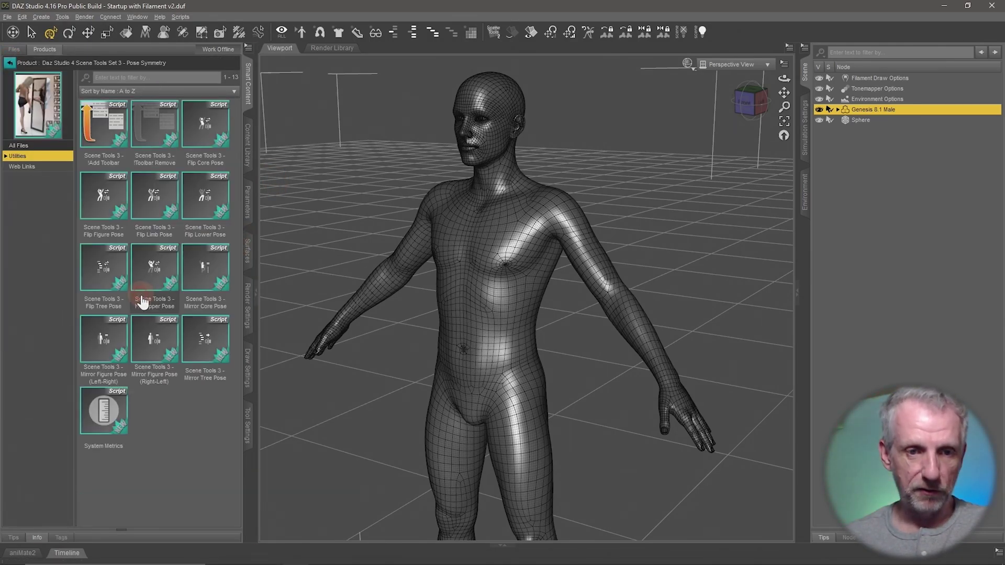
double_click(119, 131)
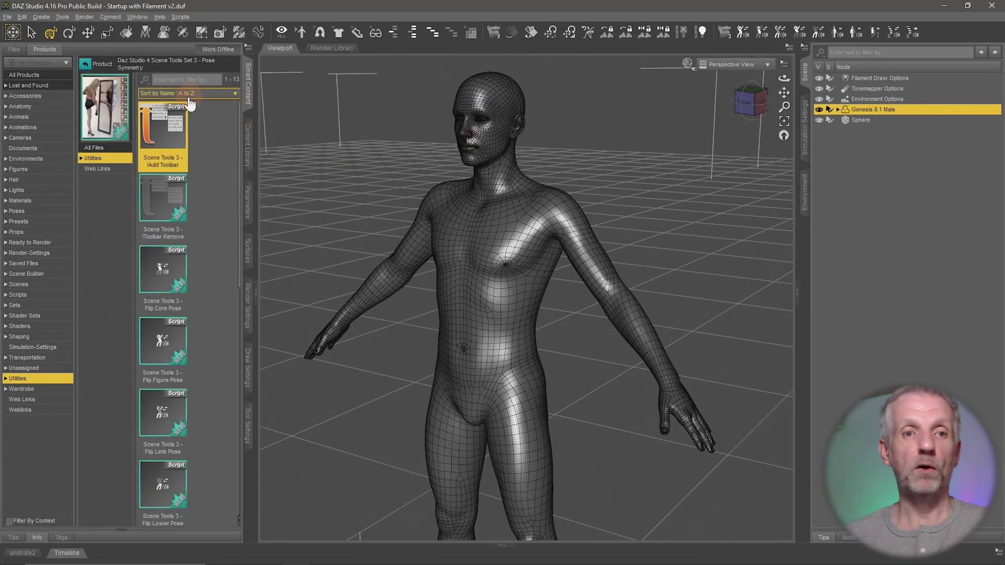
left_click(84, 64)
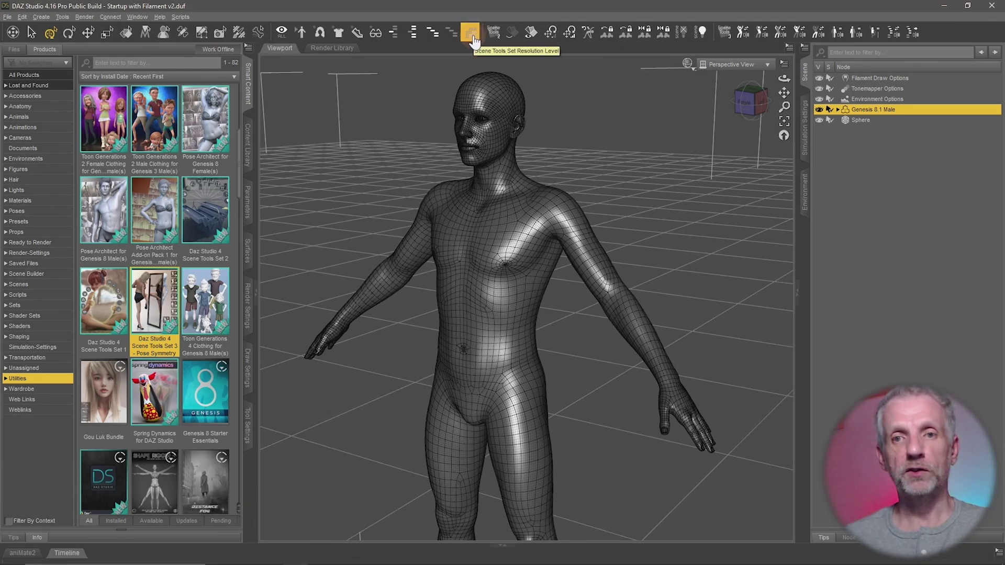
Show Genesis 8.1 Male's parameters and switch its Resolution Level to Base with the Scene Tools Set Resolution Level script
left_click(246, 204)
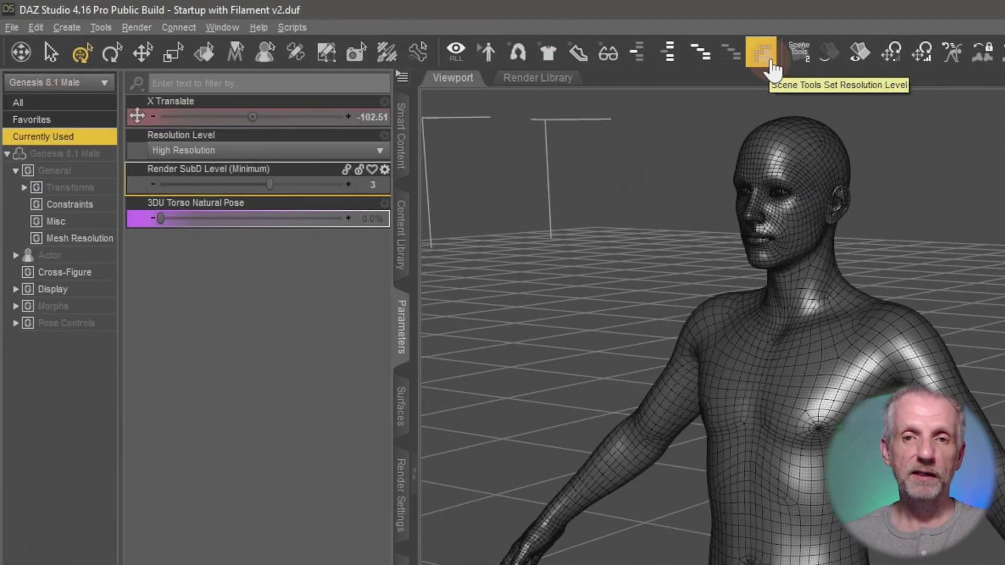
left_click(769, 60)
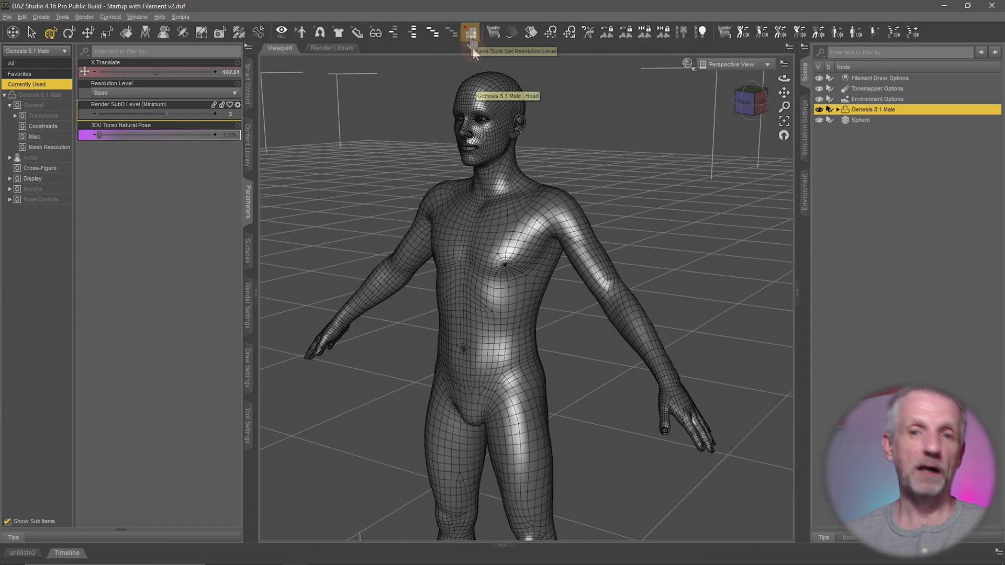
left_click(471, 42)
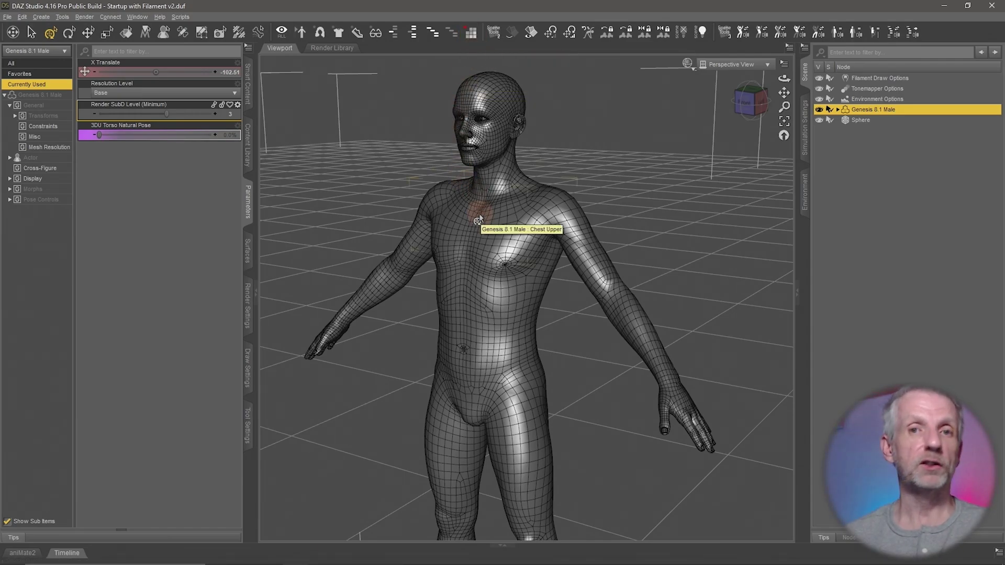